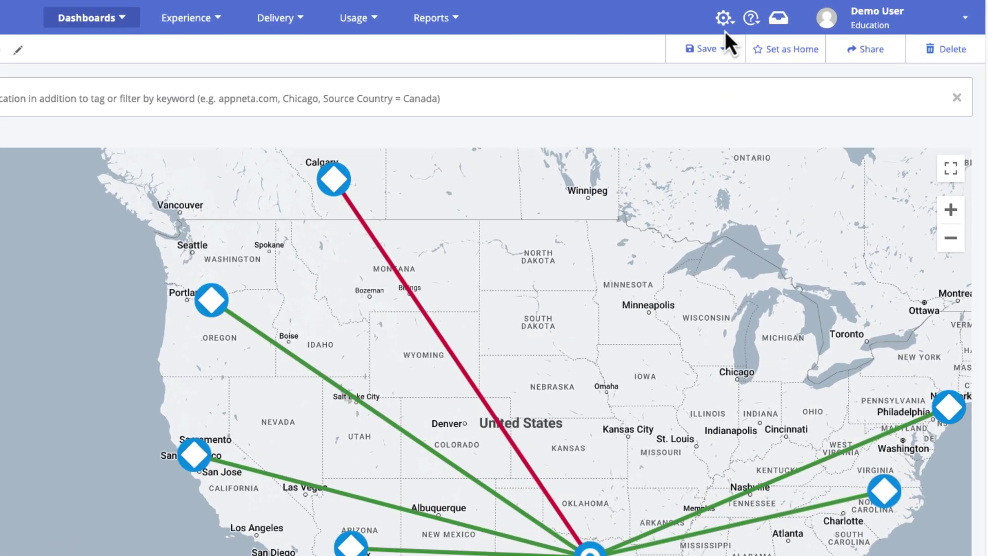
Step: Go to the Monitoring Policies page from the settings menu
left_click(785, 14)
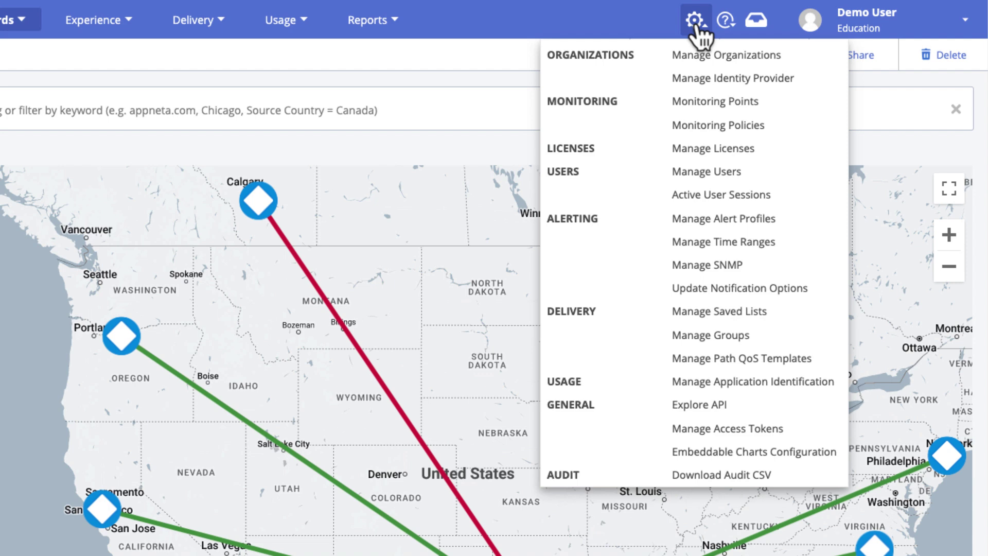
left_click(691, 129)
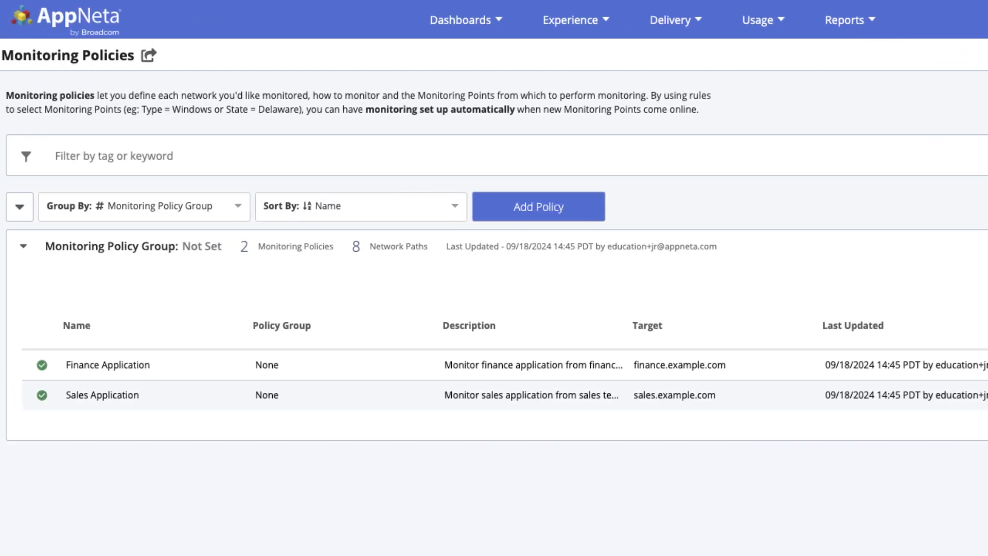
Step: Add a new monitoring policy and rename it from Untitled to 'US Data Center'
left_click(603, 220)
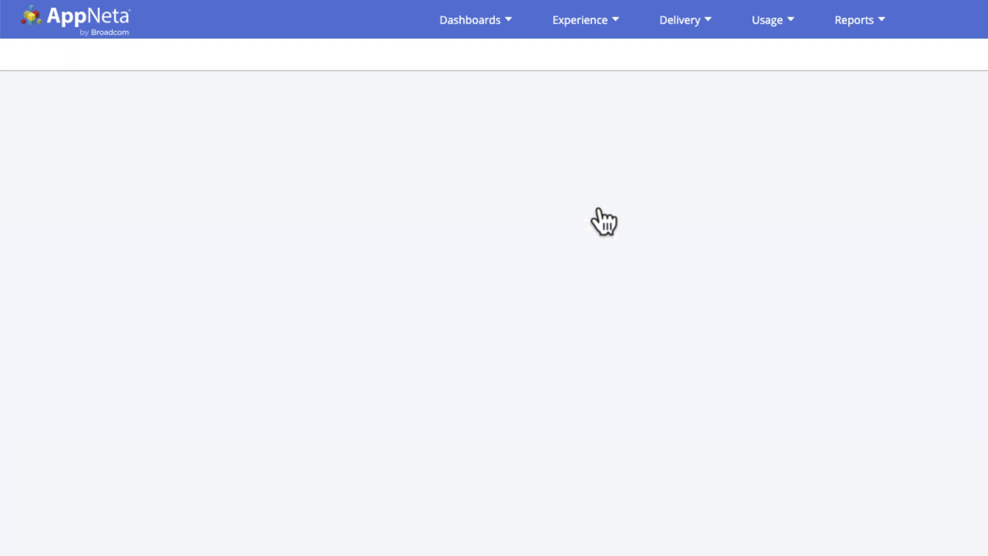
left_click(554, 149)
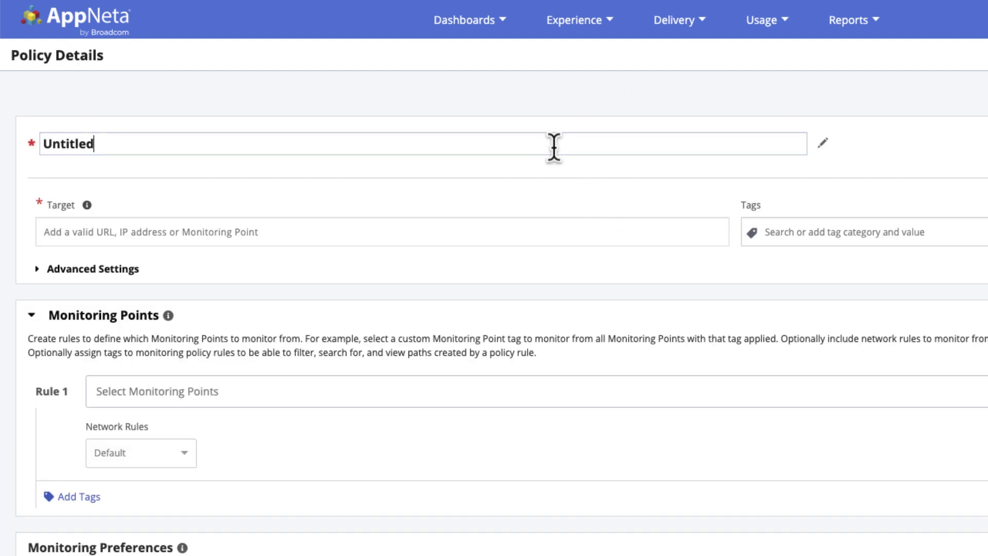
double_click(554, 148)
type("US")
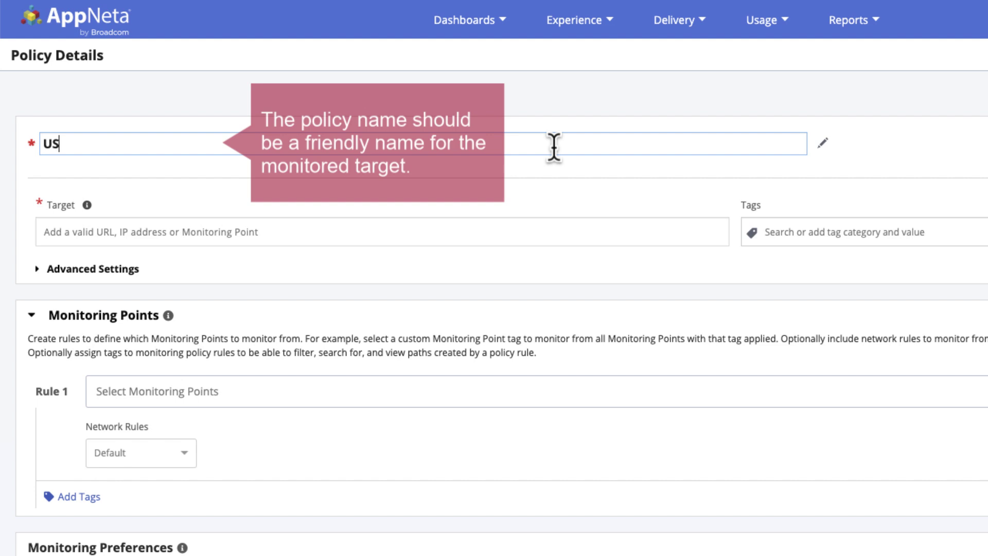
type(" Data")
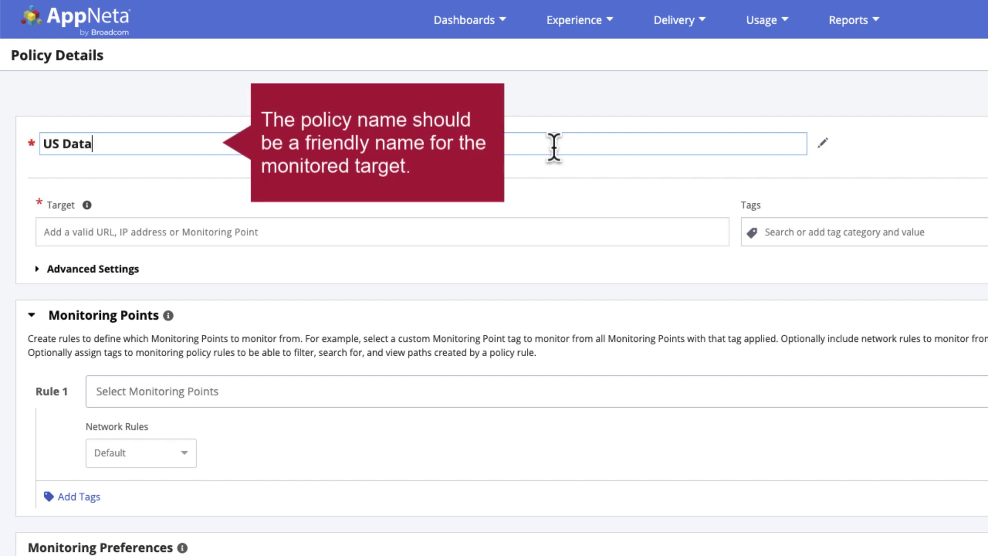
type(" Center")
key("Return")
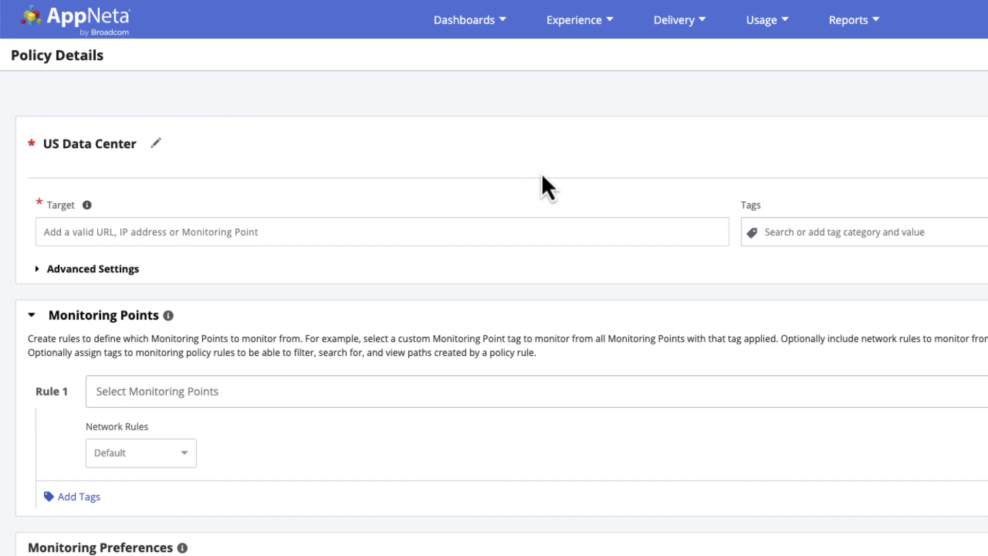
Step: Set the policy target to 203.0.113.104
left_click(510, 236)
type("203.")
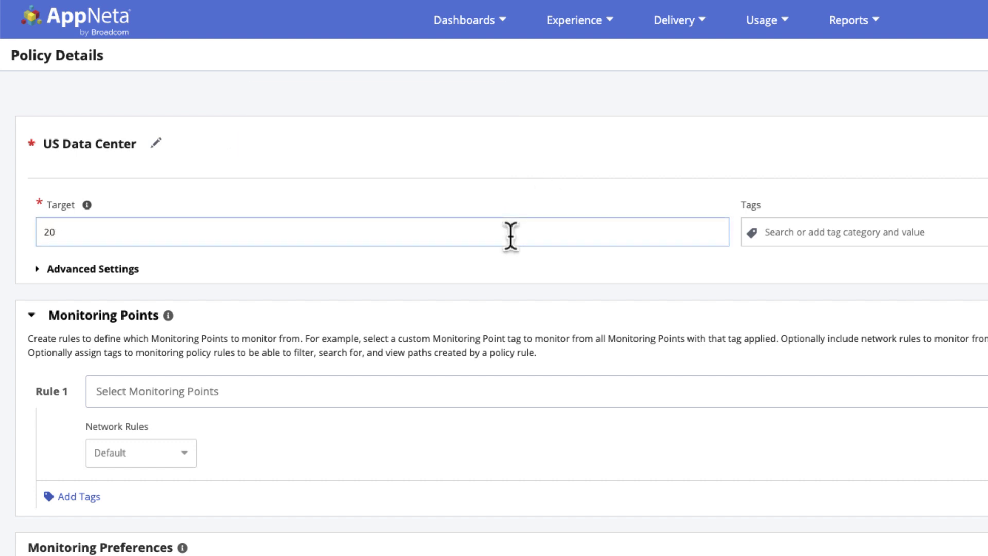
type("0.113.")
type("04")
left_click(509, 264)
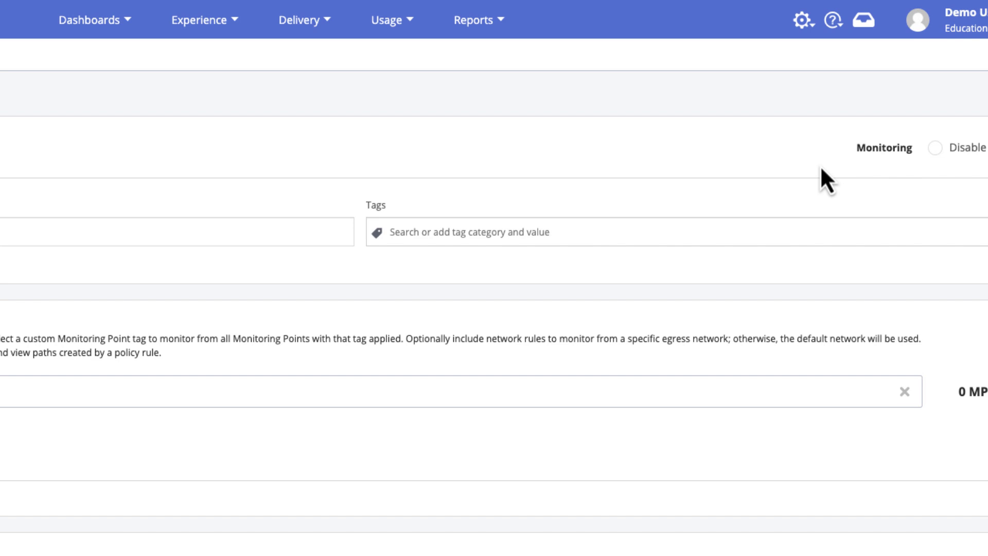
Step: Enable monitoring and add the Criticality: High tag to the US Data Center policy
left_click(828, 148)
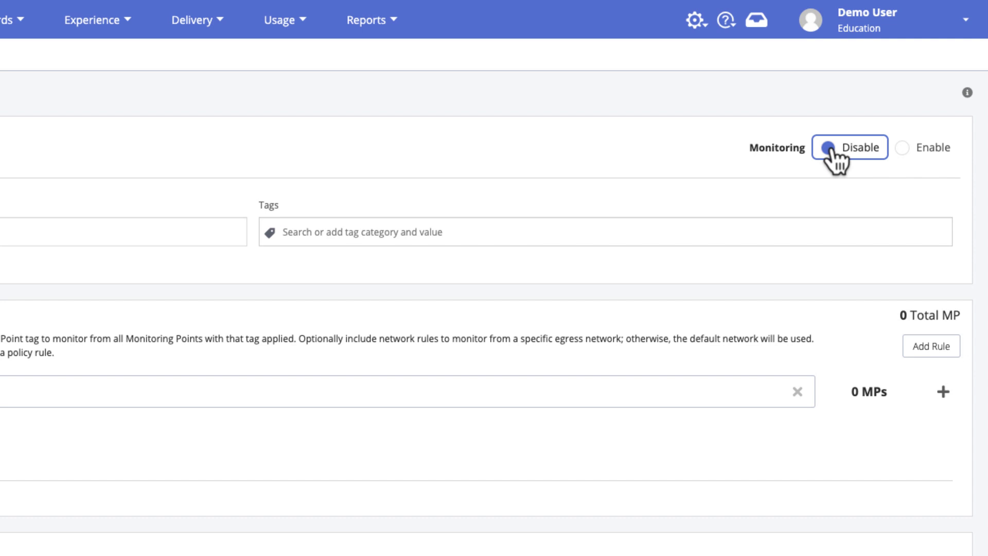
left_click(904, 148)
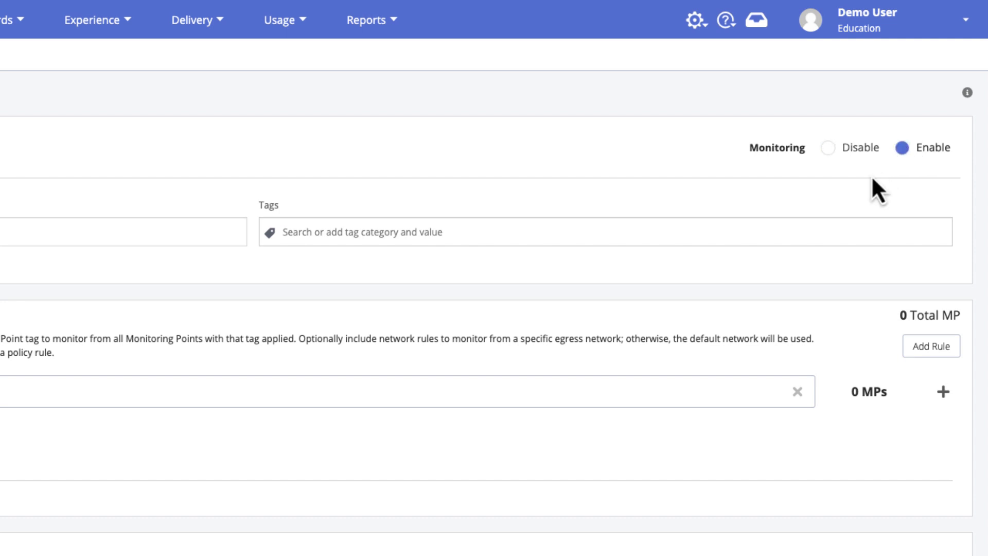
left_click(703, 231)
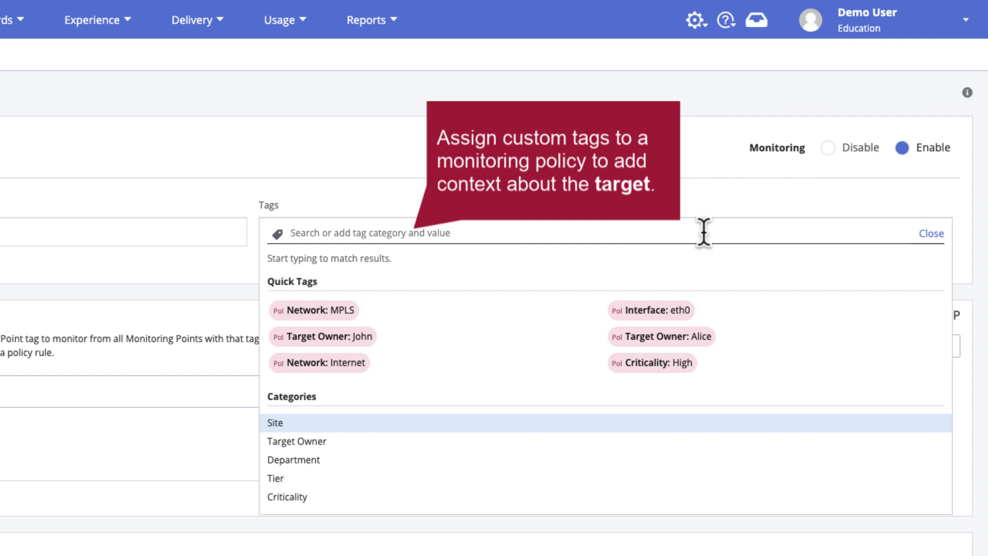
type("Critical")
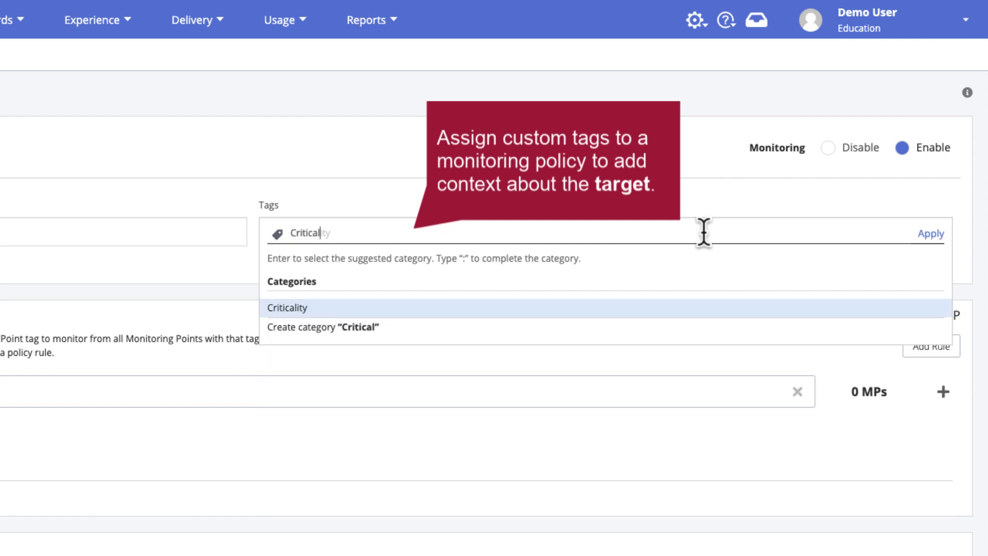
type("ity")
key("Return")
type("High")
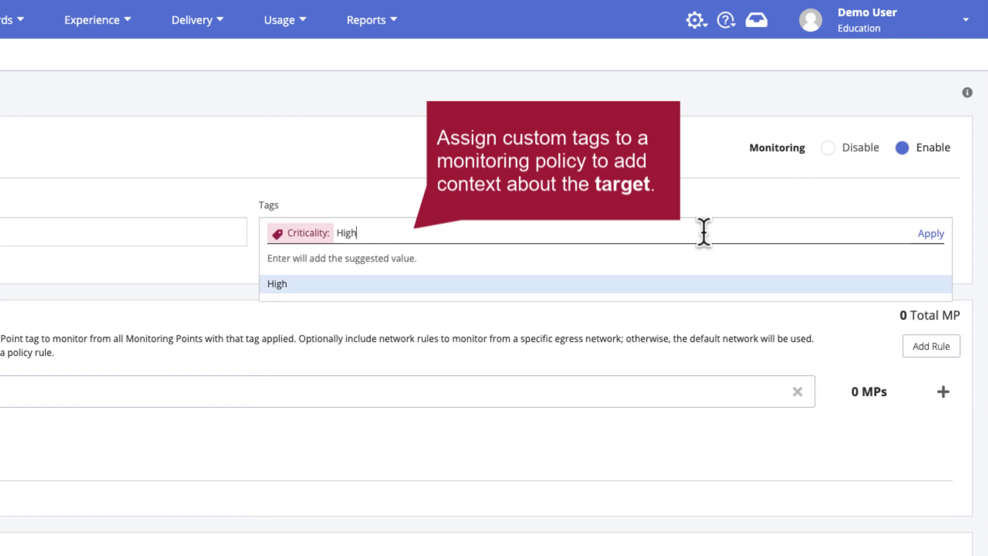
key("Return")
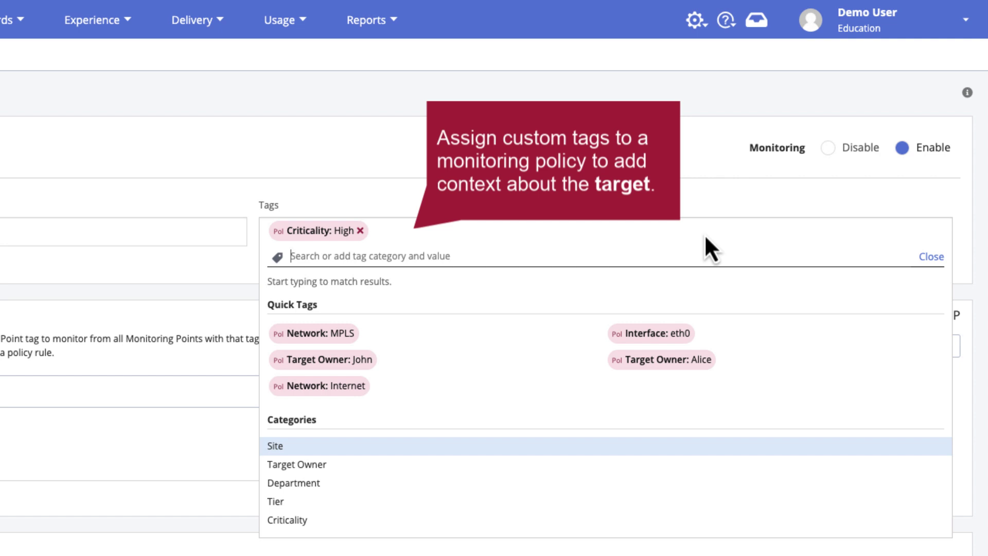
left_click(697, 216)
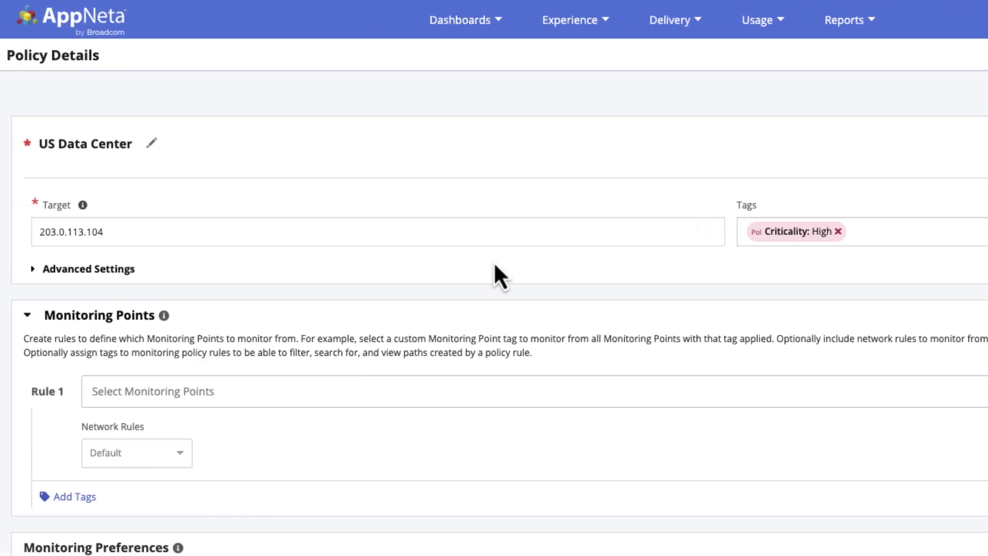
Step: Under Advanced Settings, enter the description 'Monitor network to US Data Center', leaving data deletion off
left_click(133, 285)
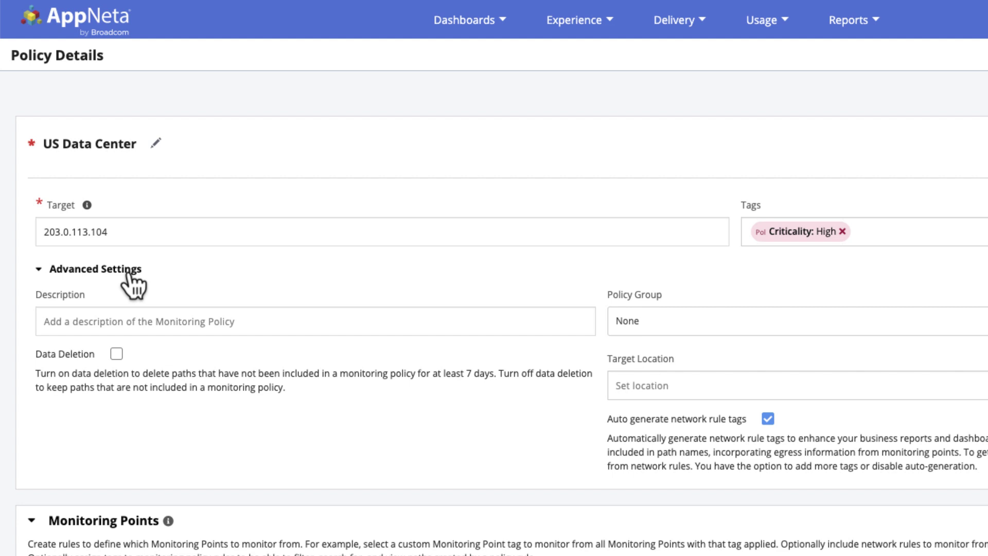
left_click(117, 319)
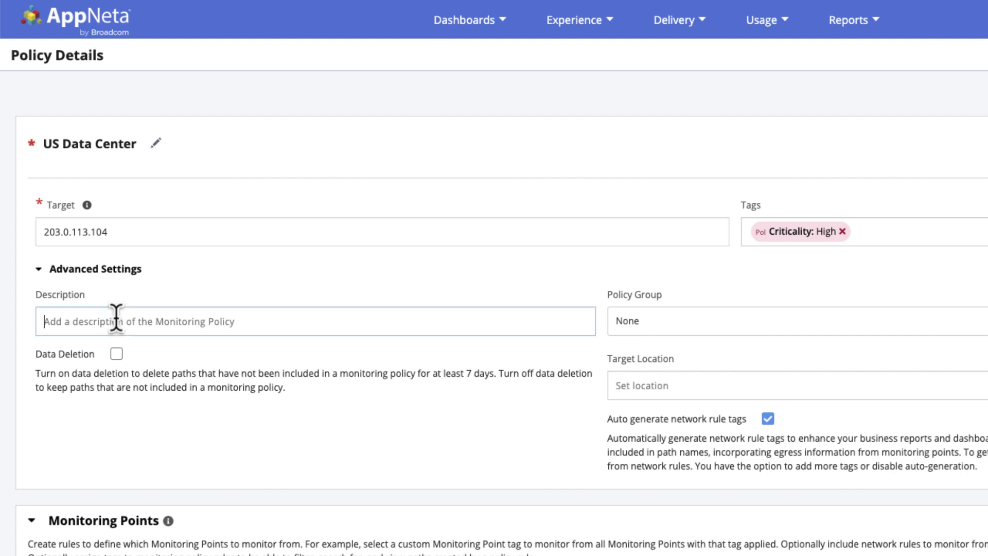
type("Monitor networ")
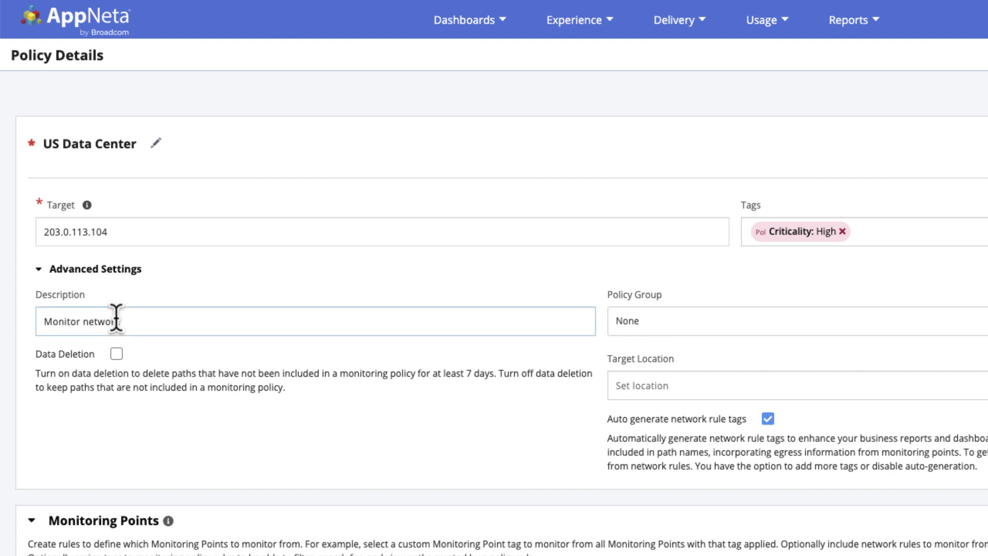
type("k to US Data Center")
left_click(116, 355)
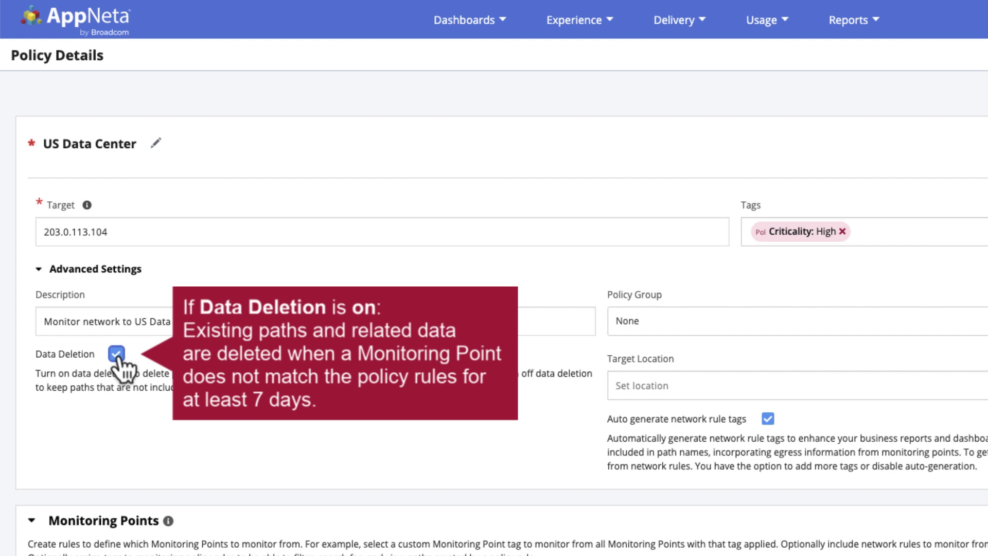
left_click(117, 354)
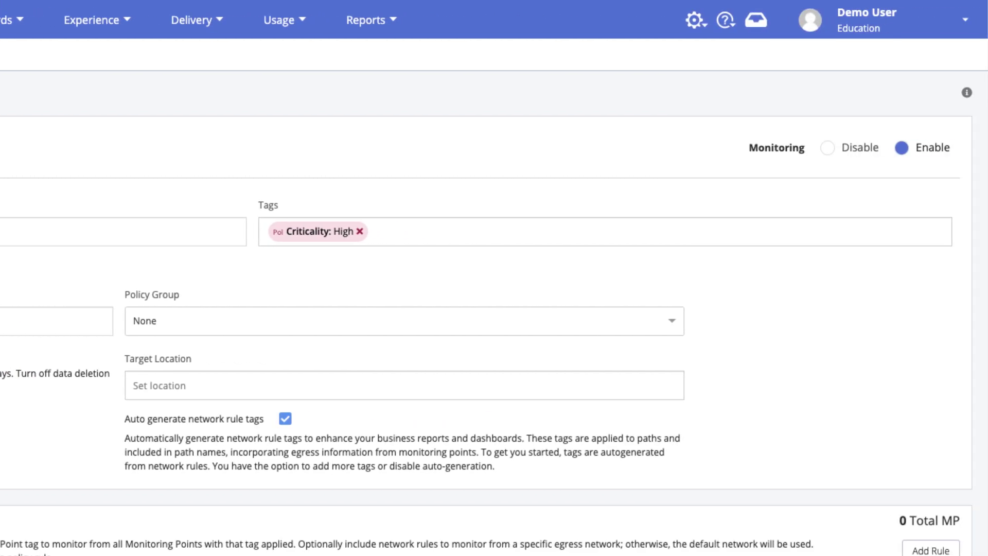
Step: Create the 'Data Centers' policy group and assign the policy to it
left_click(205, 325)
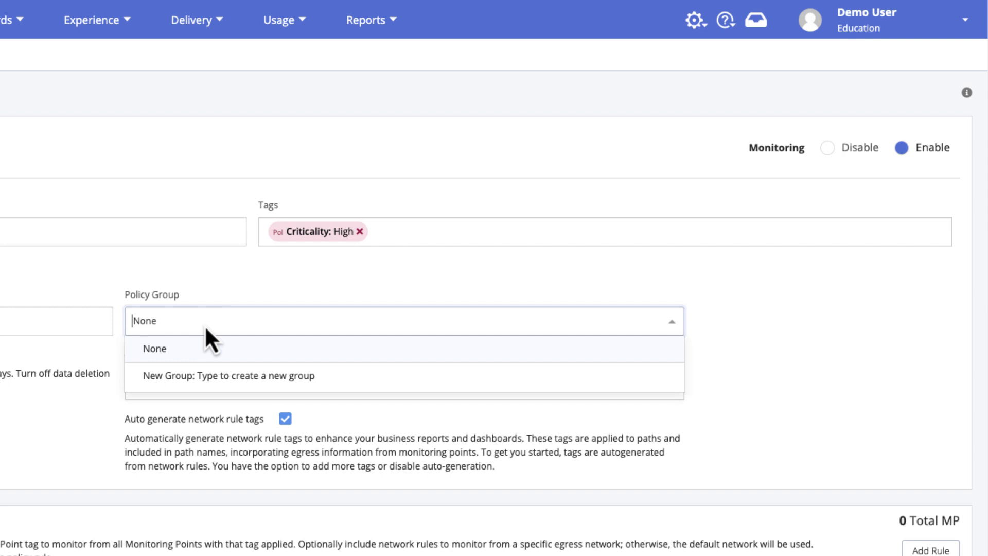
type("Data")
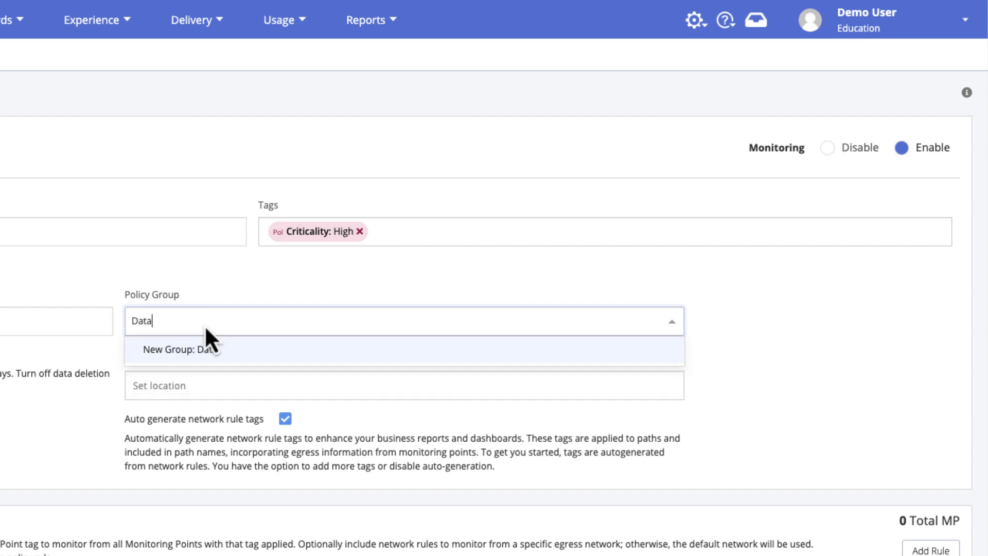
type(" Centers")
key("Return")
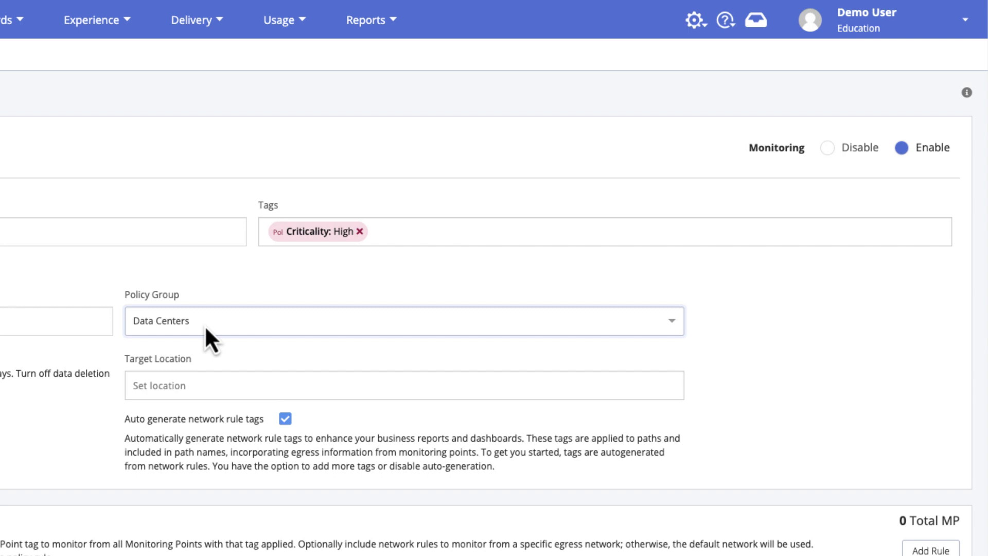
Step: Set the target location to San Jose, CA from the suggestions
left_click(207, 384)
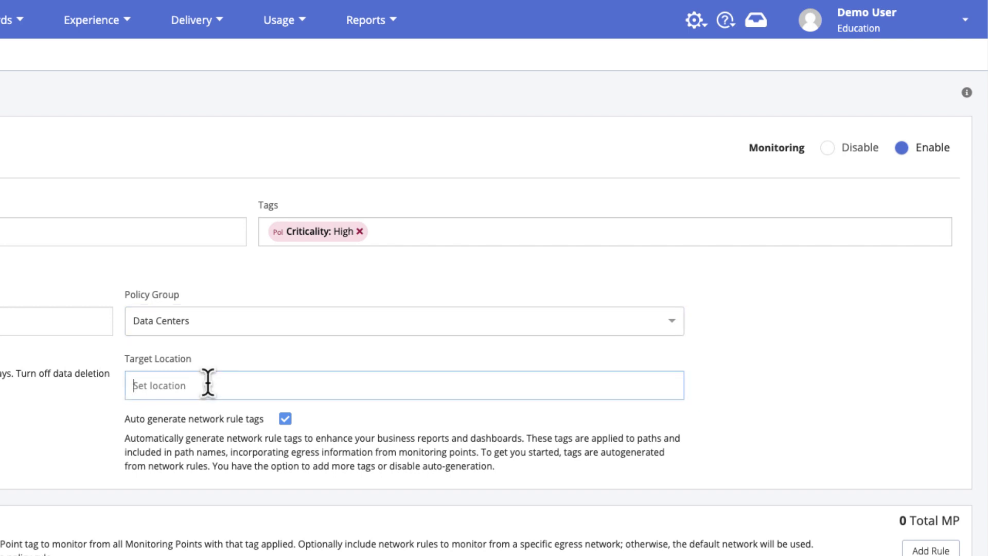
type("San Jose")
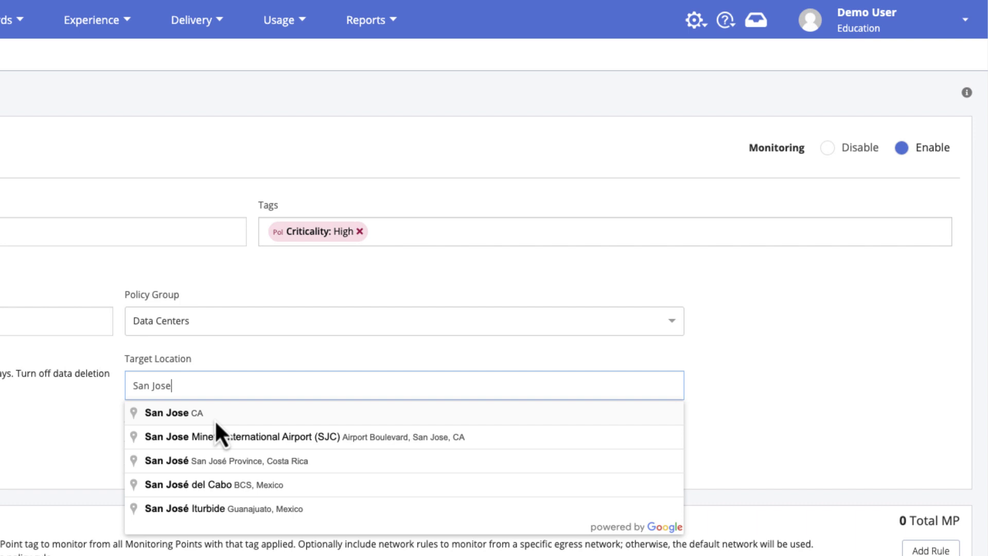
left_click(214, 419)
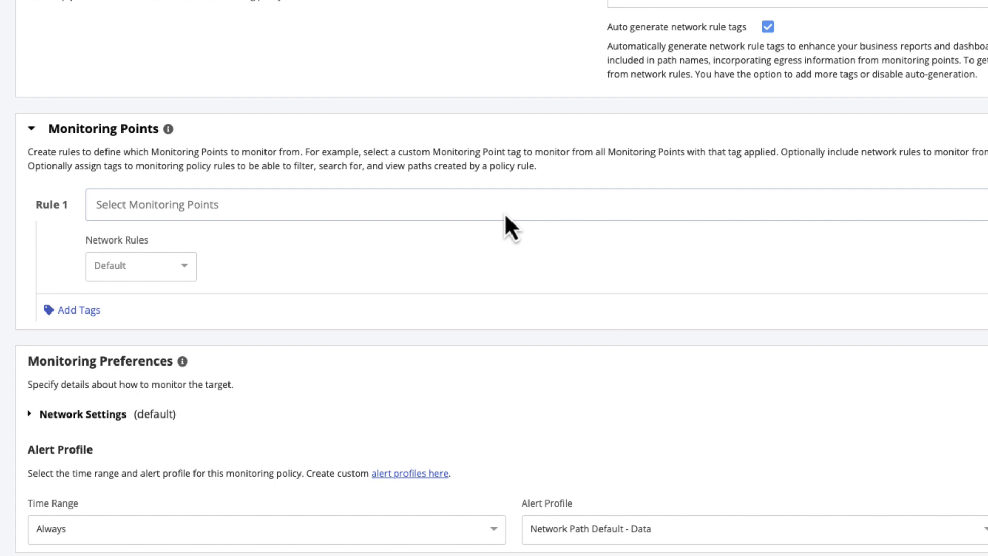
Step: Filter Rule 1's monitoring points by type: m50 microAppliance and v35-KVM virtualAppliance
left_click(505, 216)
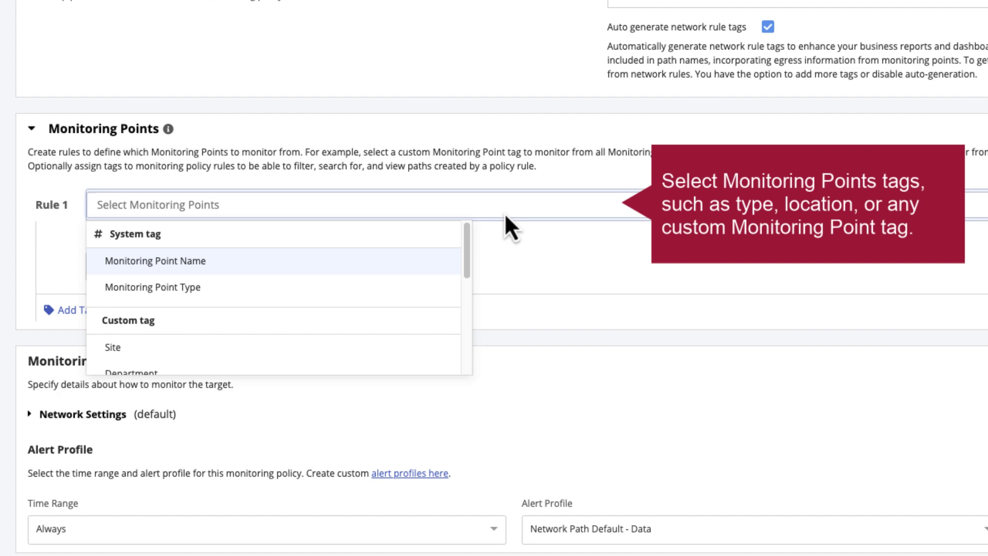
left_click(418, 286)
scroll(420, 299, "down", 1)
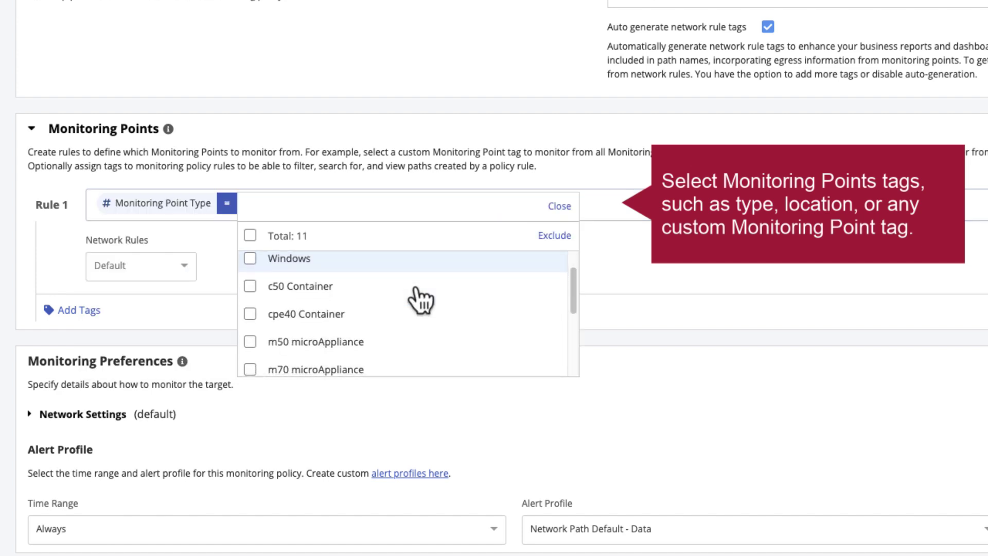
left_click(366, 340)
scroll(410, 335, "down", 3)
scroll(410, 335, "down", 2)
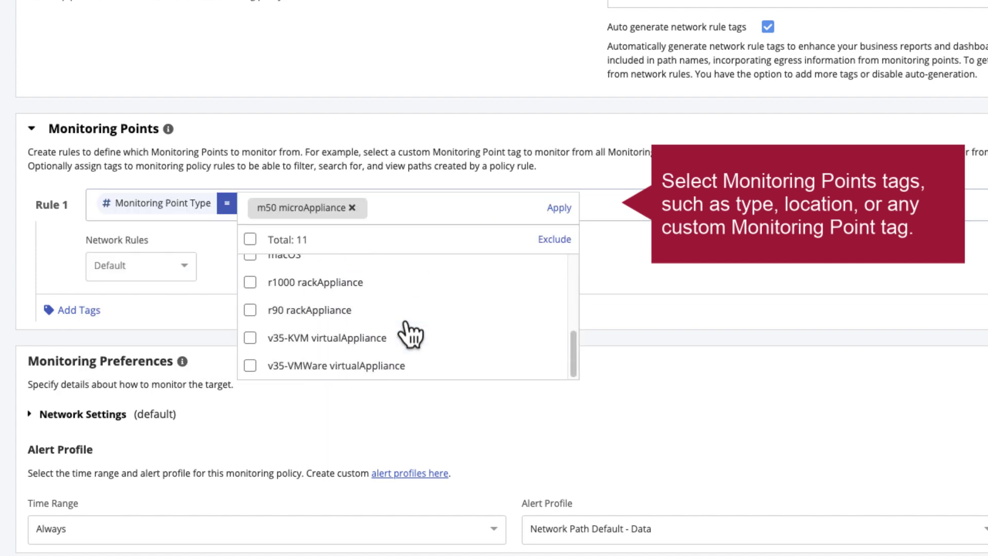
left_click(379, 307)
left_click(557, 207)
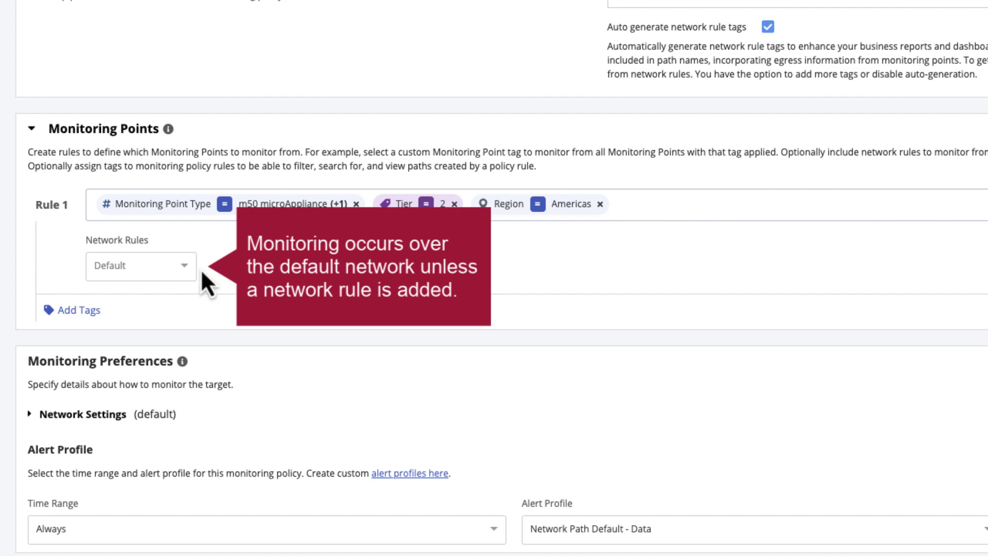
Step: Add a network rule to Rule 1 matching Interface Name eth0
left_click(185, 271)
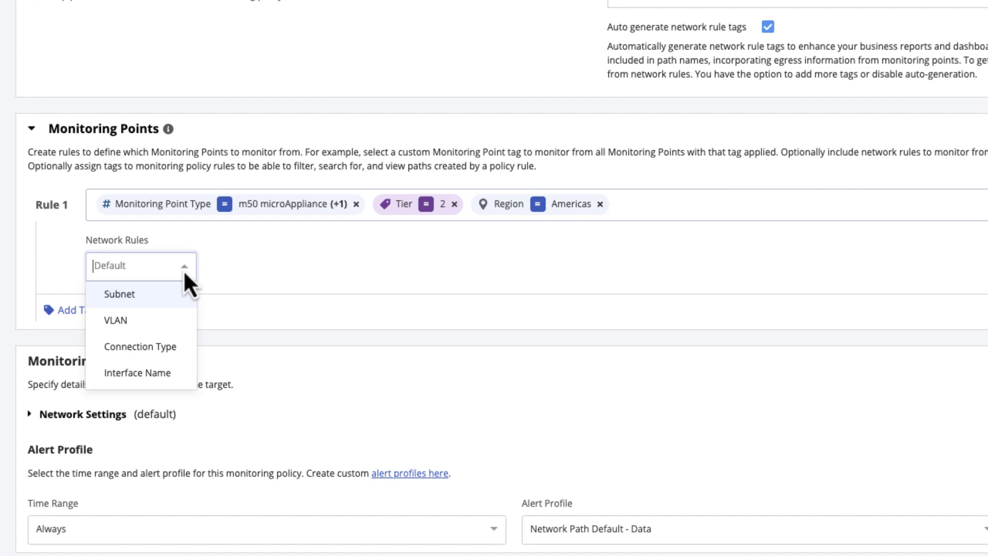
left_click(185, 289)
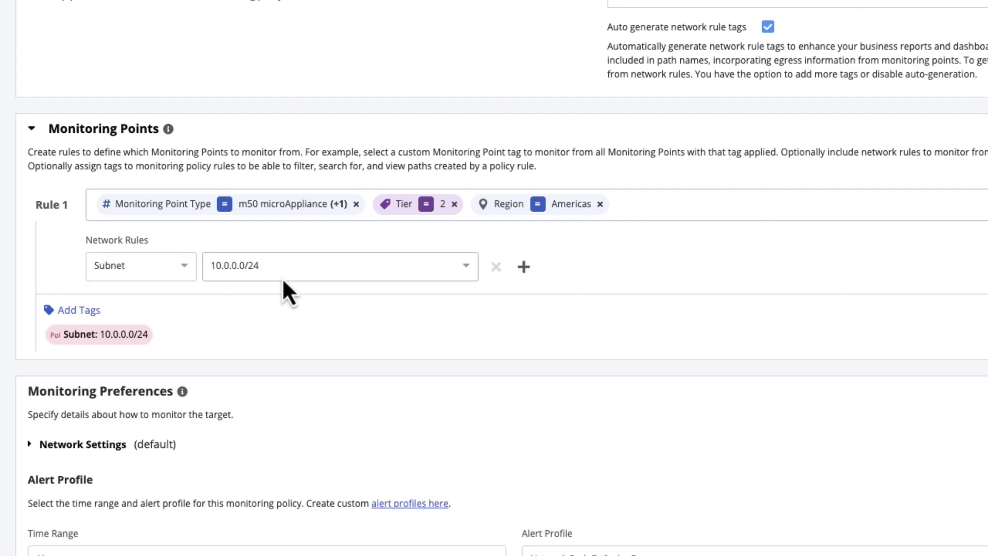
left_click(297, 275)
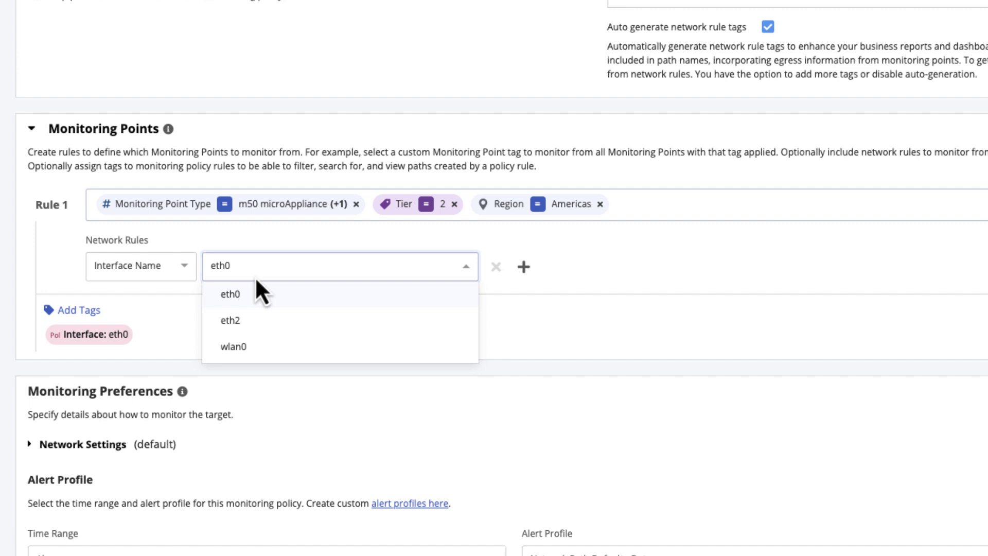
left_click(253, 298)
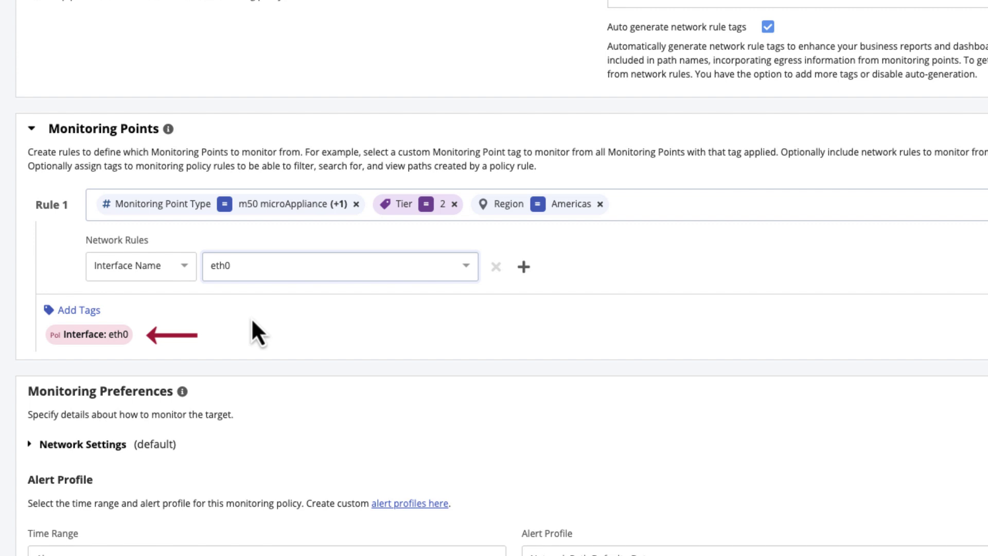
Step: Tag Rule 1 with the Network: MPLS quick tag
left_click(95, 313)
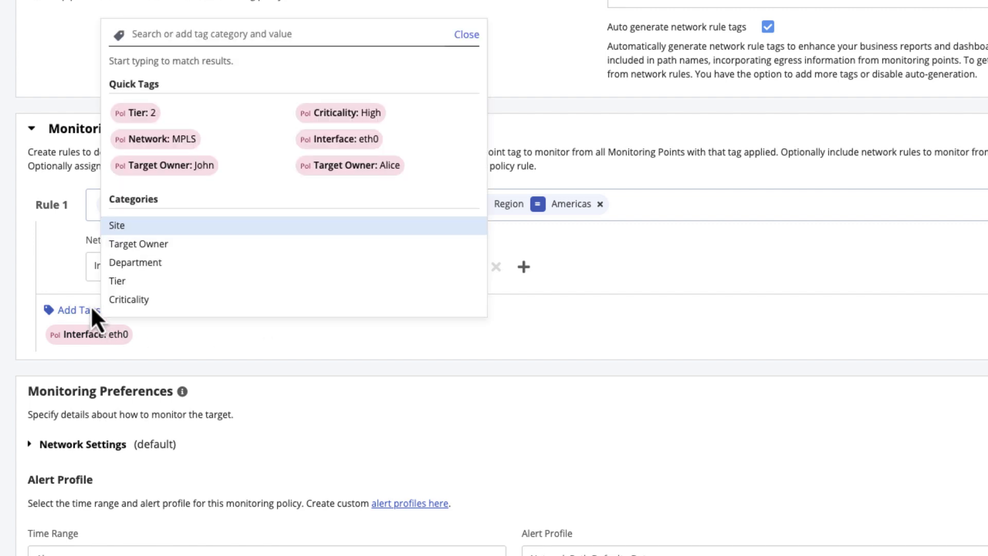
left_click(155, 144)
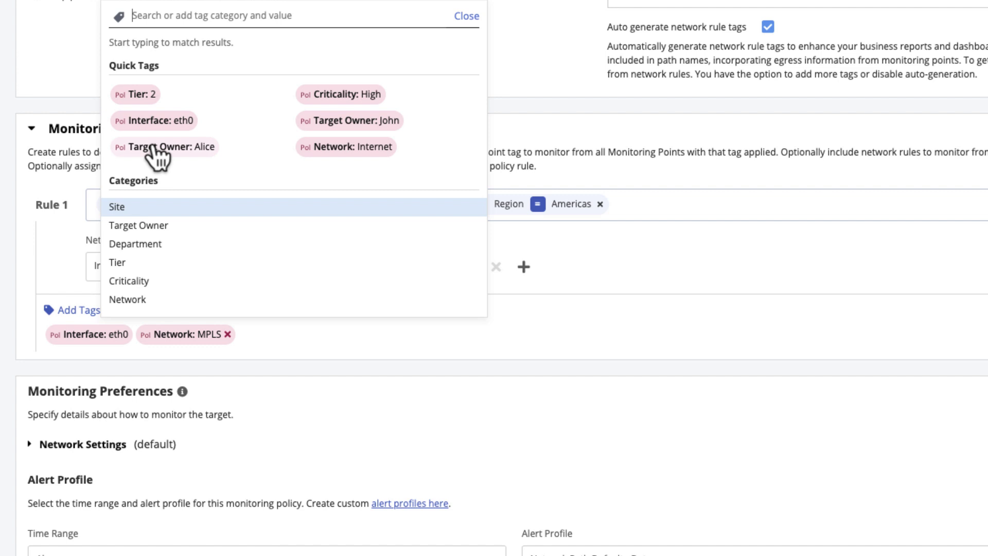
left_click(264, 346)
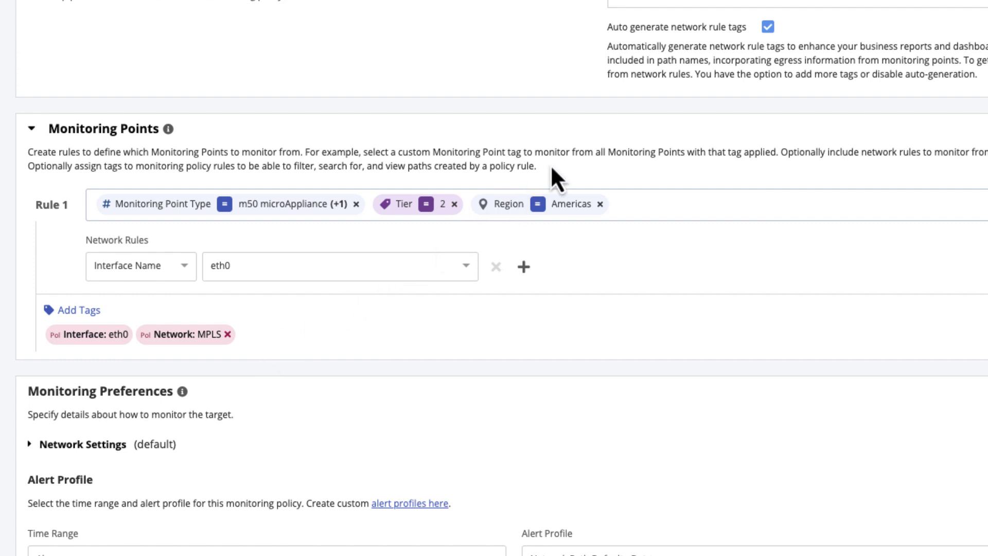
Step: Add a second network rule, VLAN 100, keeping auto-generated rule tags enabled
left_click(767, 27)
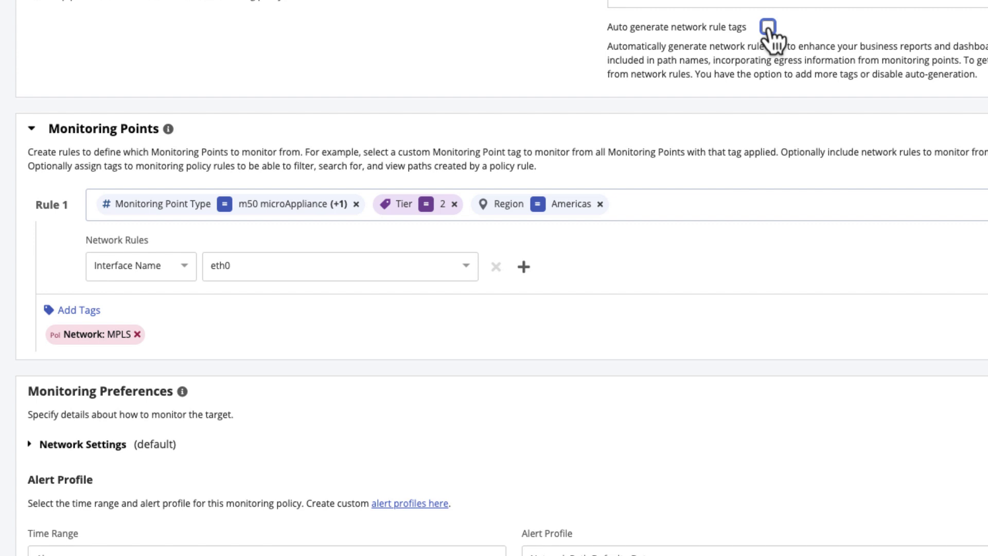
left_click(768, 28)
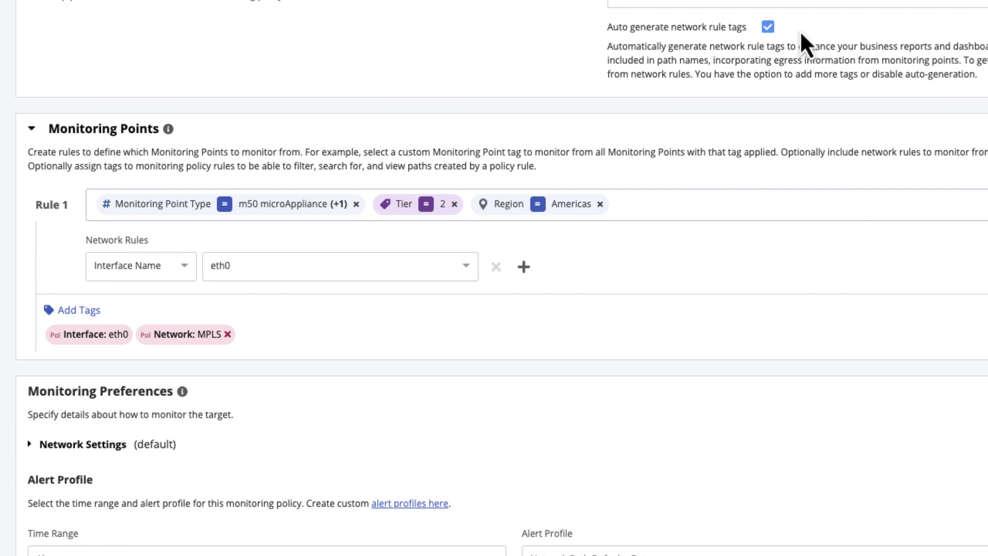
left_click(523, 267)
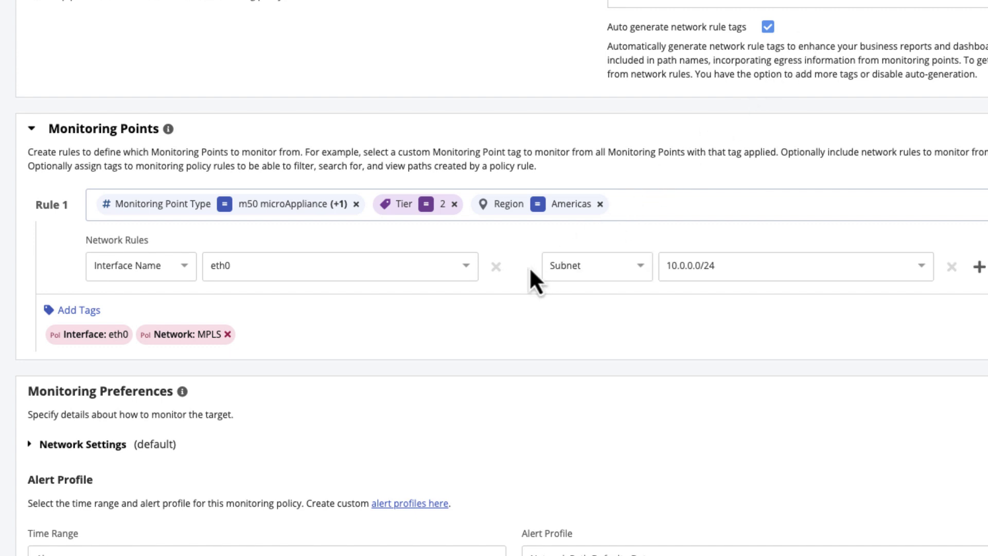
left_click(575, 266)
left_click(574, 317)
left_click(699, 265)
type("100")
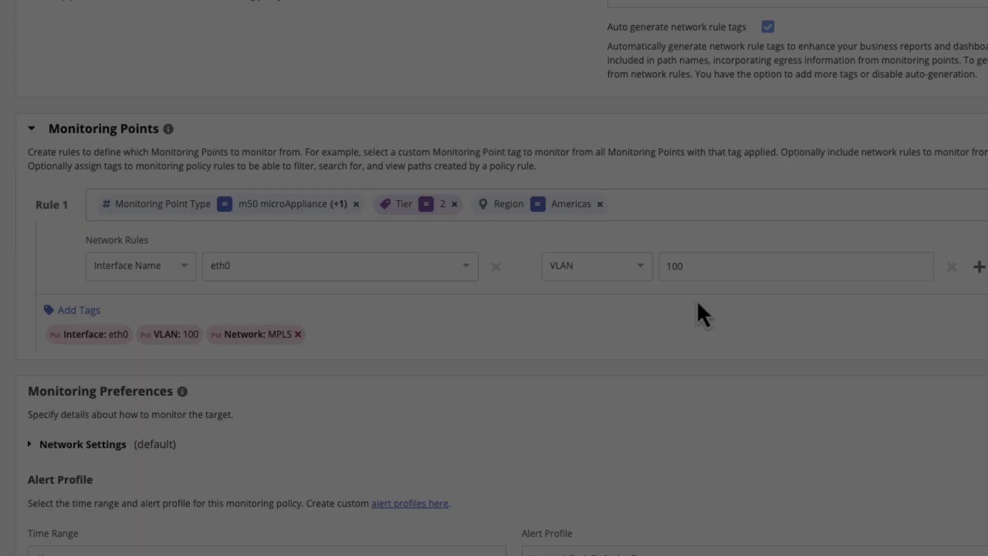
Step: Delete the VLAN 100 network rule and add Rule 2
left_click(951, 267)
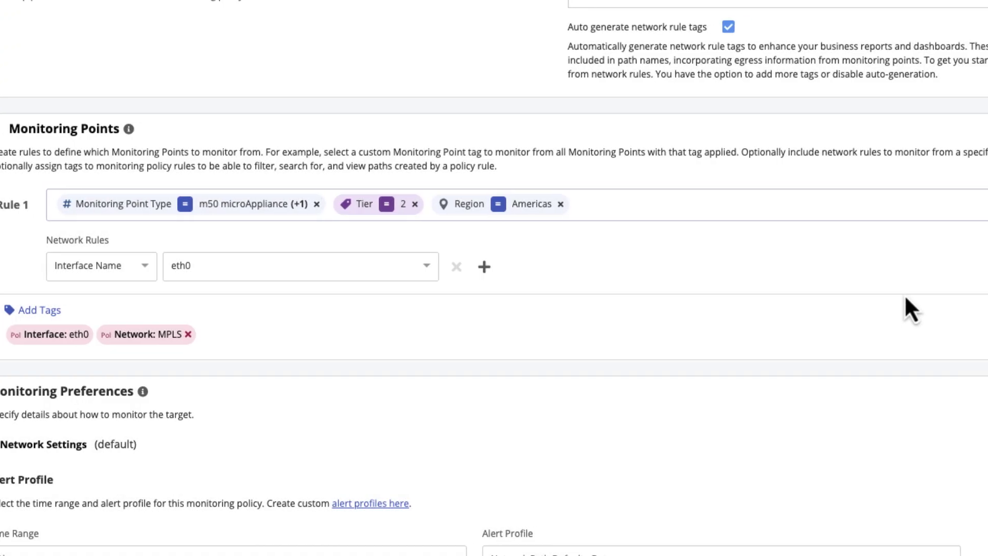
left_click(931, 205)
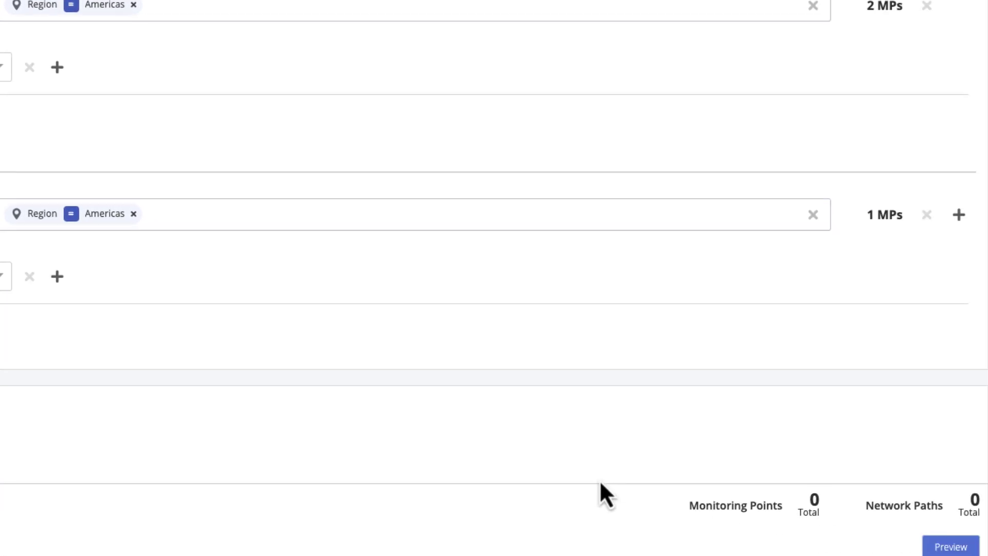
Step: Preview the policy, showing 2 monitoring points and 3 network paths to add
left_click(939, 547)
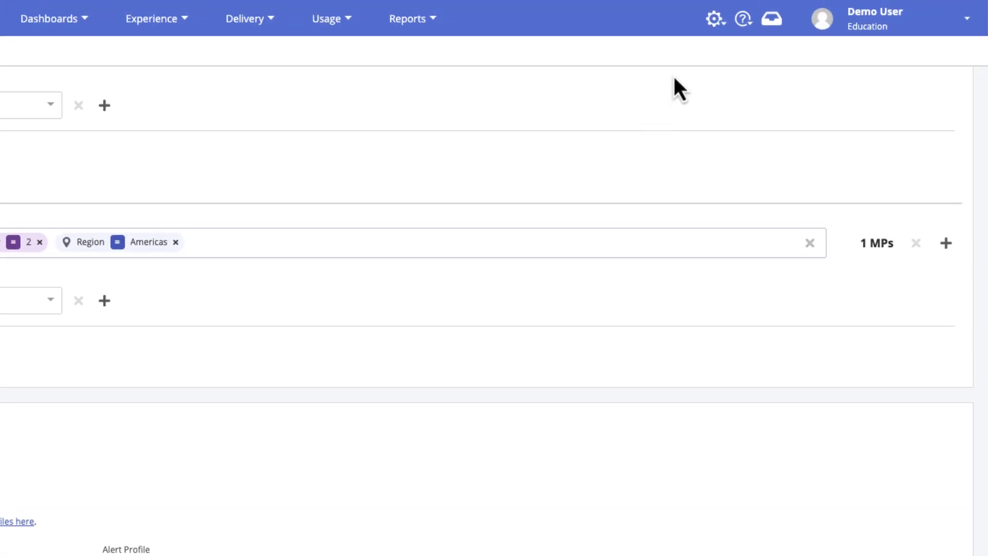
left_click(713, 21)
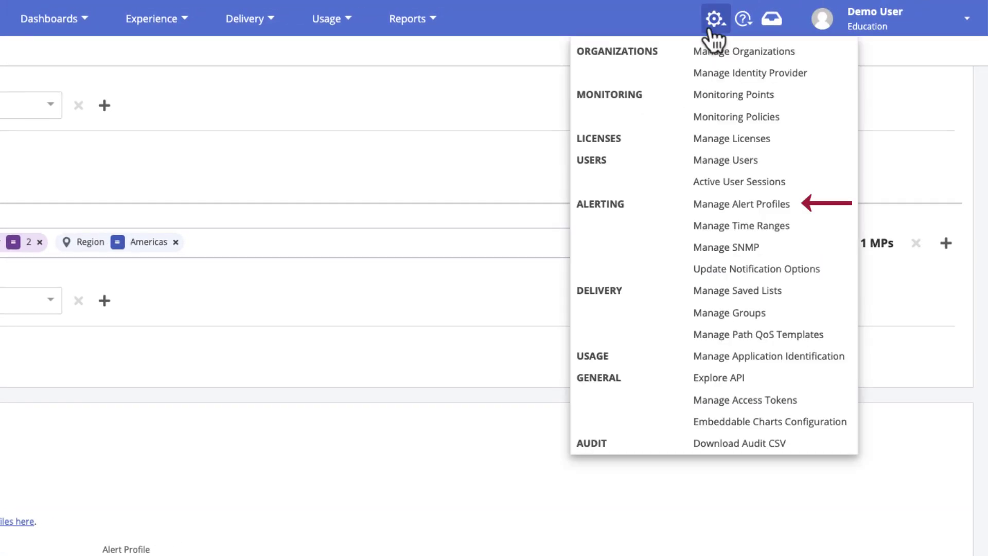
left_click(411, 296)
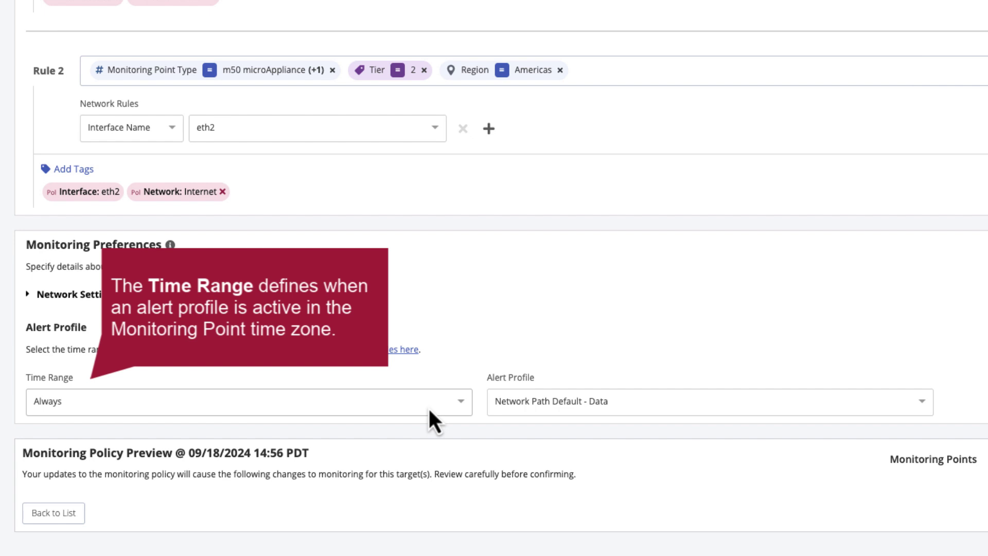
left_click(429, 409)
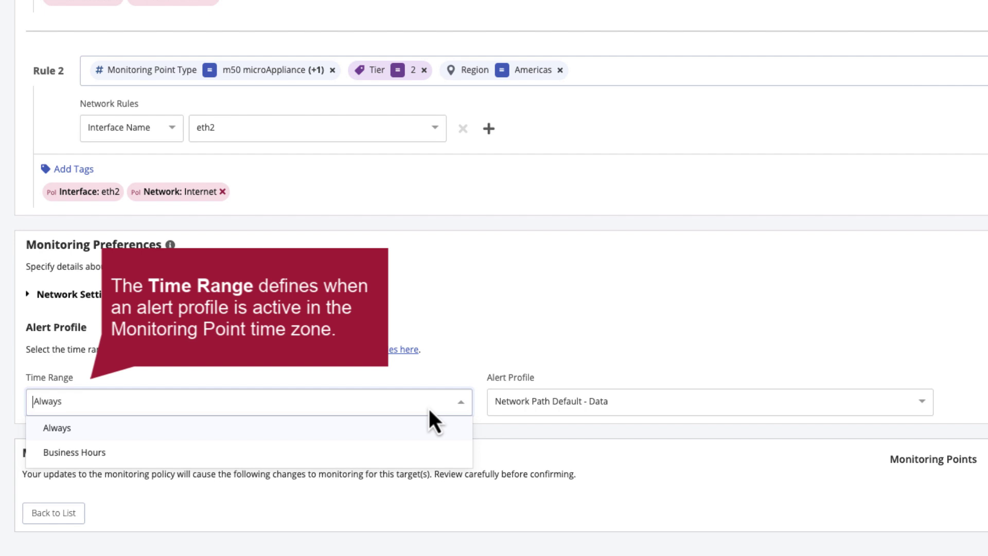
left_click(428, 434)
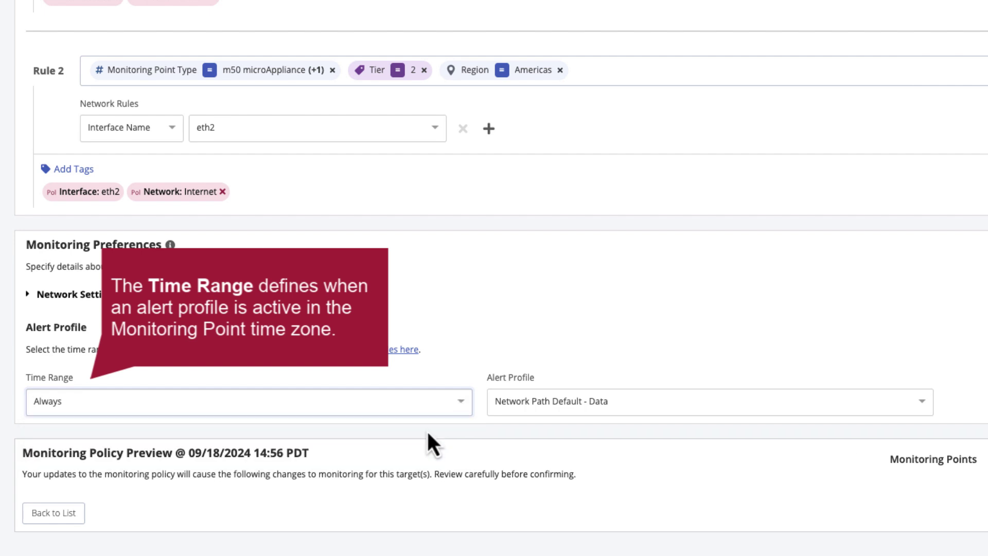
left_click(714, 19)
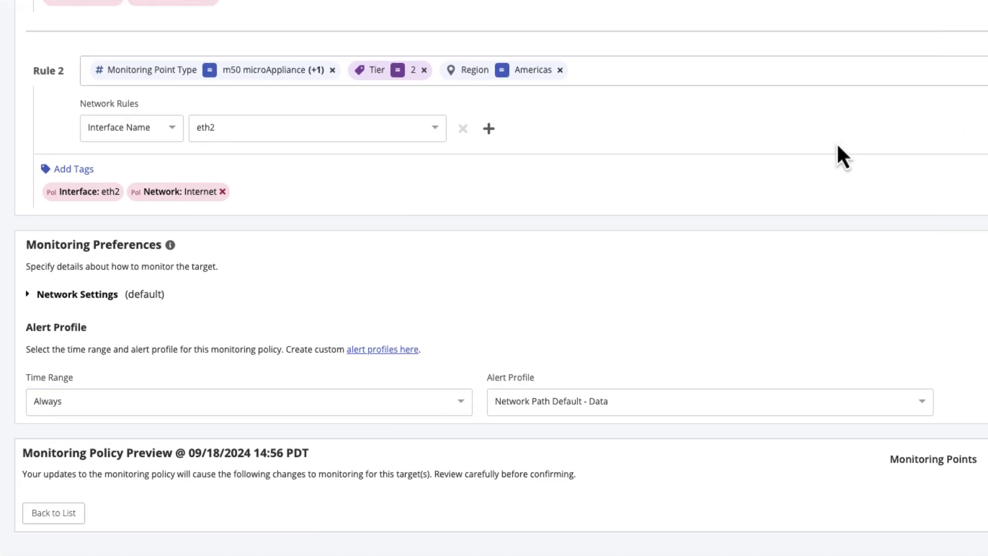
Step: Enable dual-ended monitoring, assign the paths to the Data Centers group, and open the admin menu
left_click(94, 299)
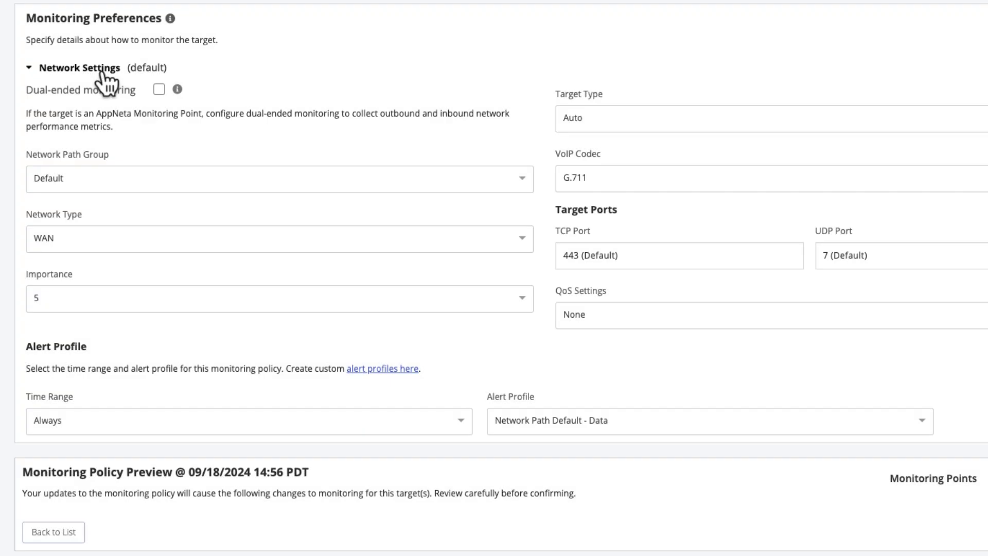
left_click(160, 90)
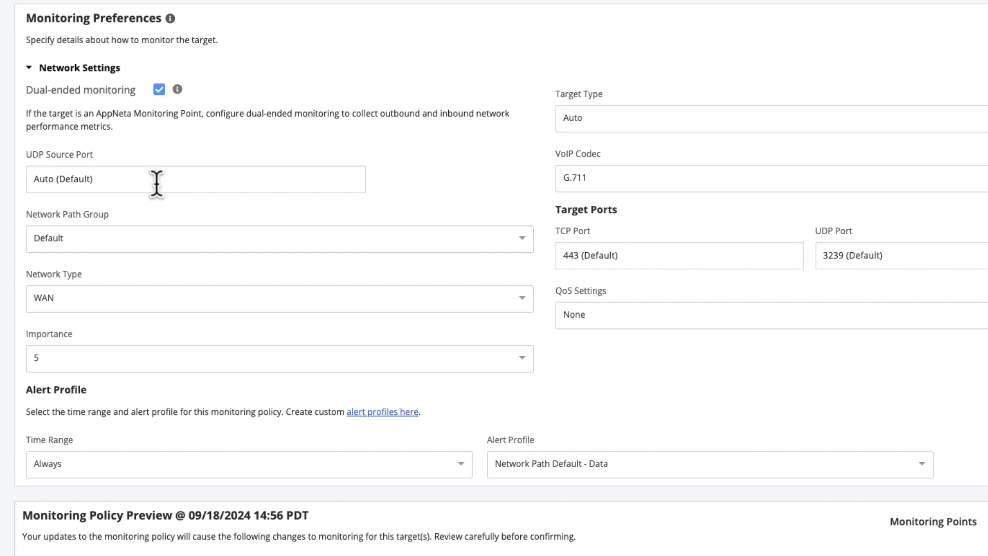
left_click(151, 243)
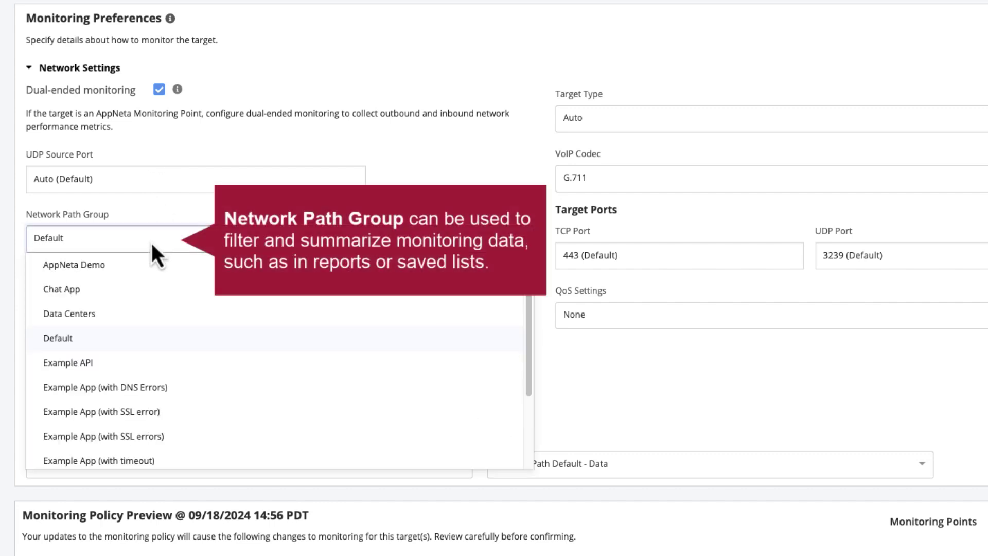
left_click(144, 312)
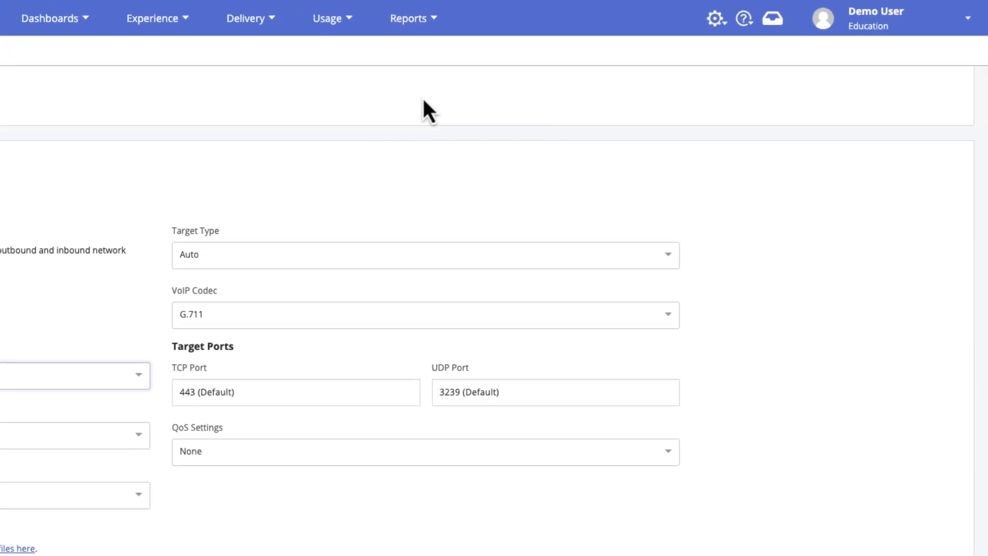
left_click(712, 23)
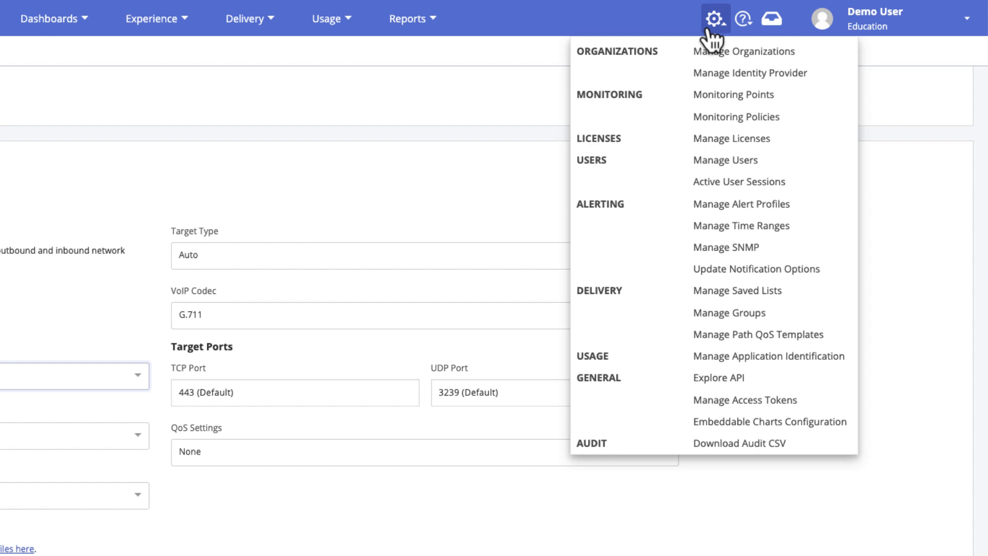
Step: Dismiss the administration menu to return to the policy form
left_click(370, 237)
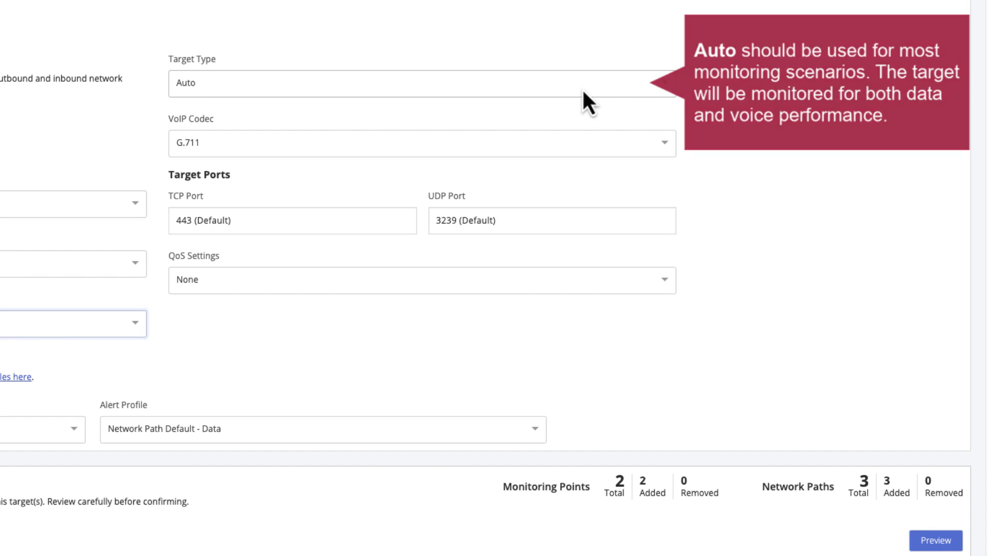
Step: Browse the target type list and keep Auto as the target type
left_click(583, 90)
left_click_drag(672, 110, 667, 281)
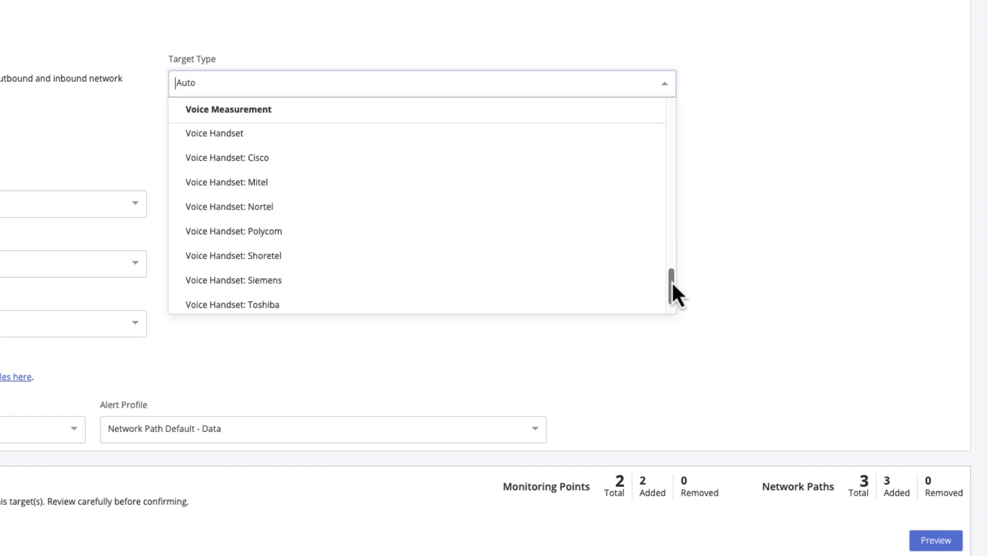
left_click(704, 276)
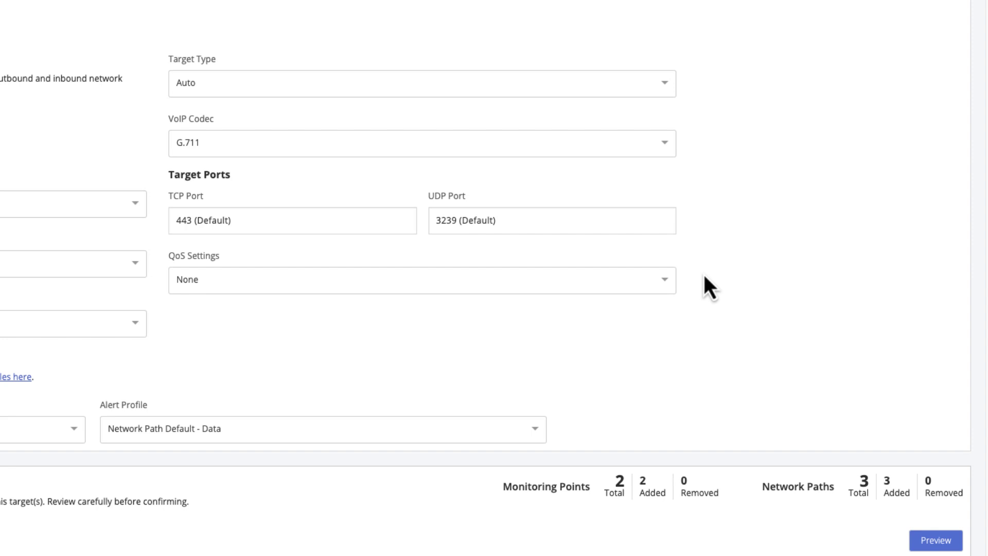
Step: Keep G.711 as the VoIP codec and QoS at None, then open the administration menu
left_click(526, 153)
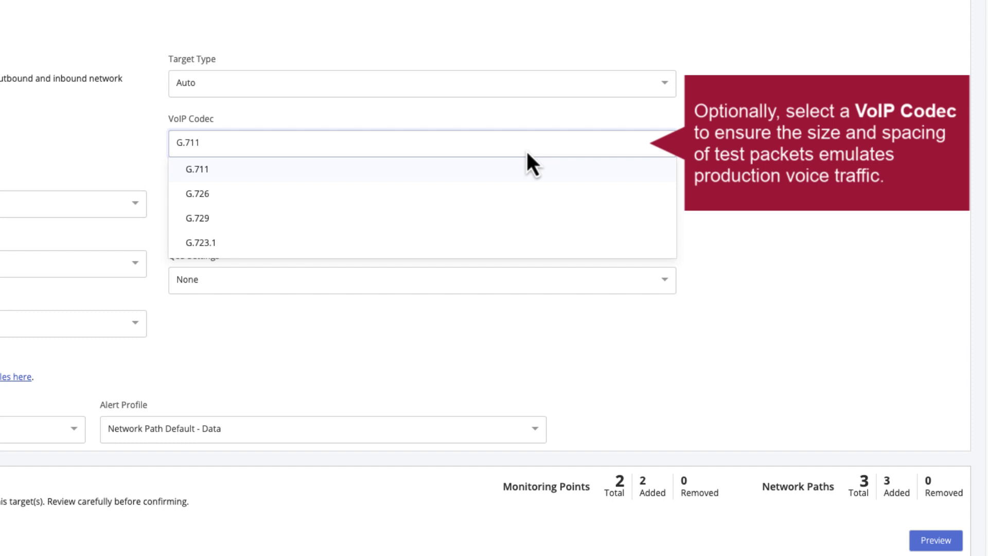
left_click(527, 153)
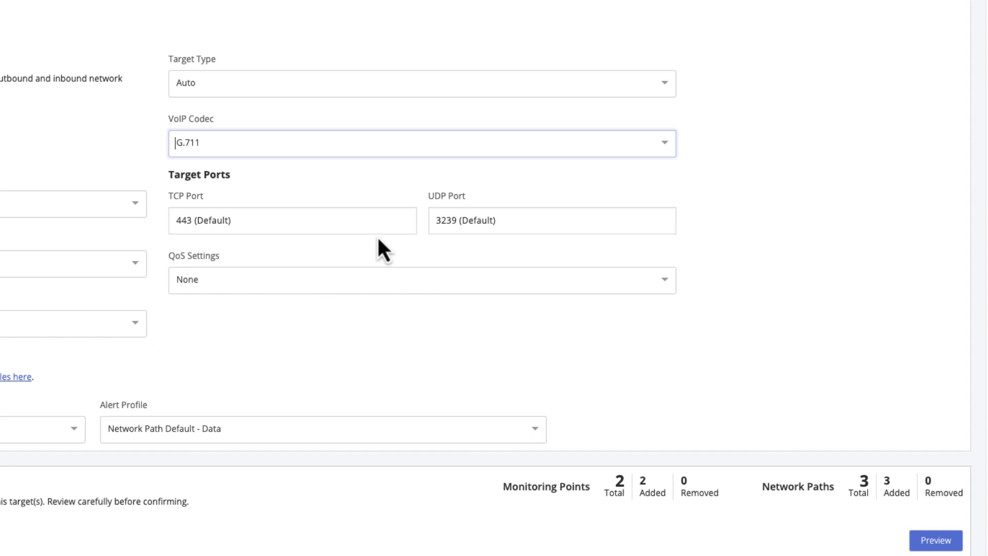
left_click(345, 288)
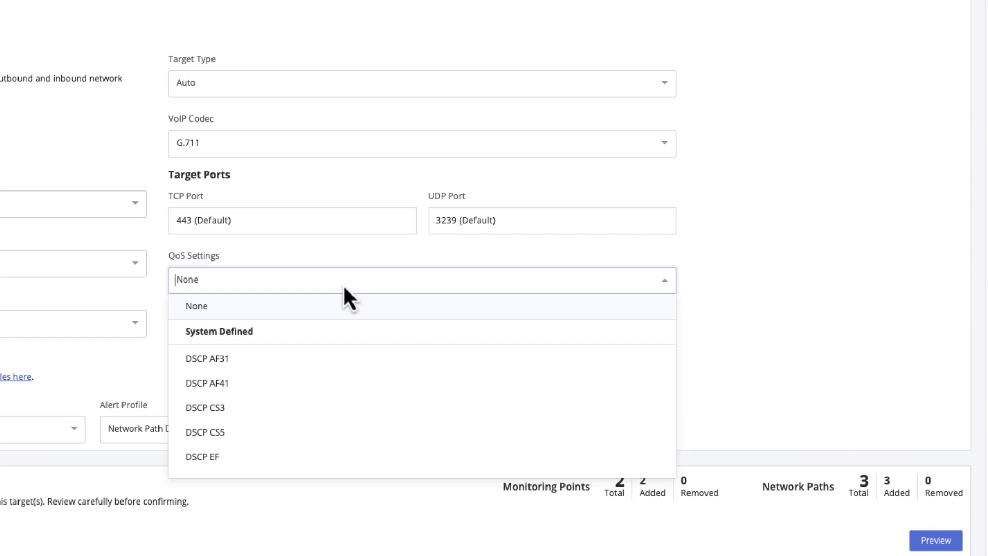
left_click(357, 254)
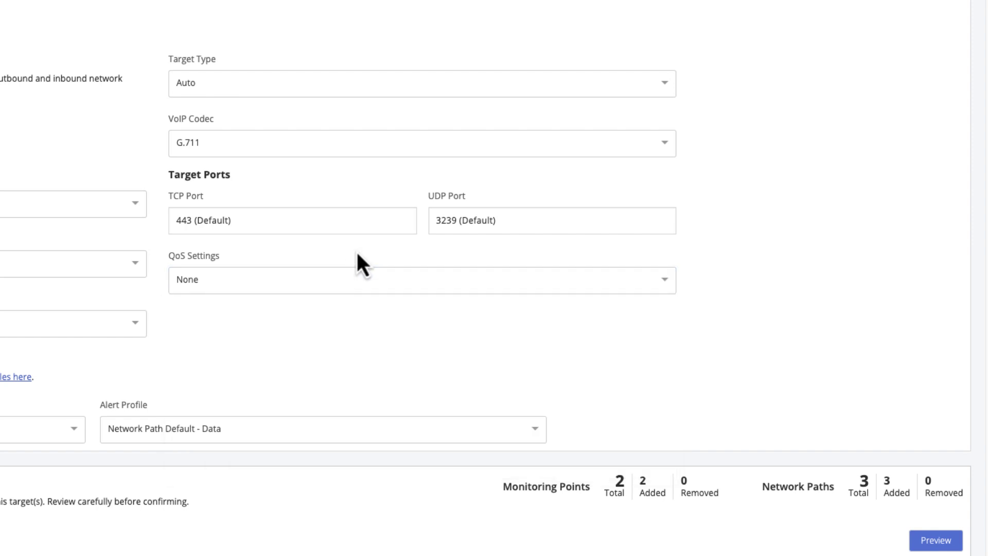
scroll(401, 242, "up", 4)
left_click(717, 25)
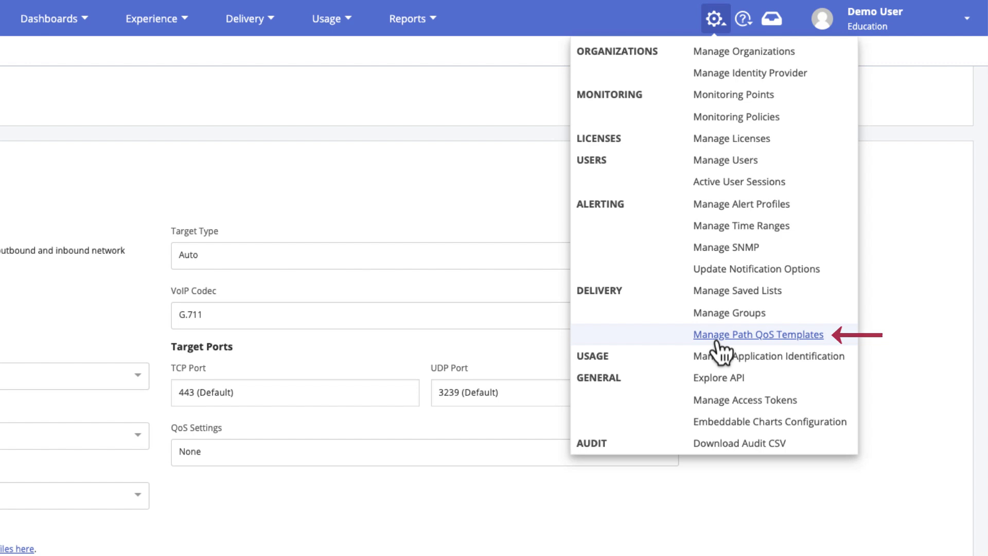
Step: Close the menu, then preview and save the US Data Center policy changes
left_click(908, 372)
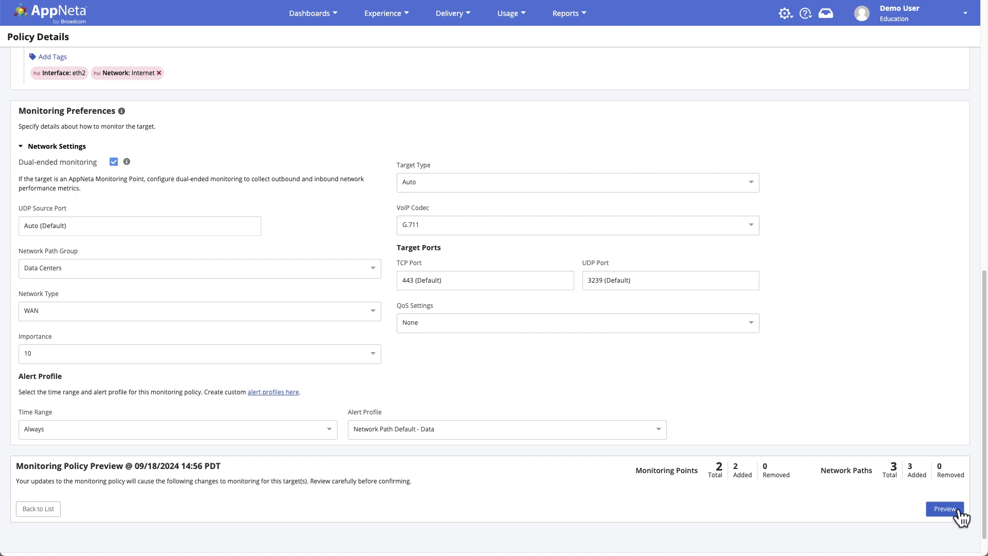
left_click(945, 508)
left_click(957, 508)
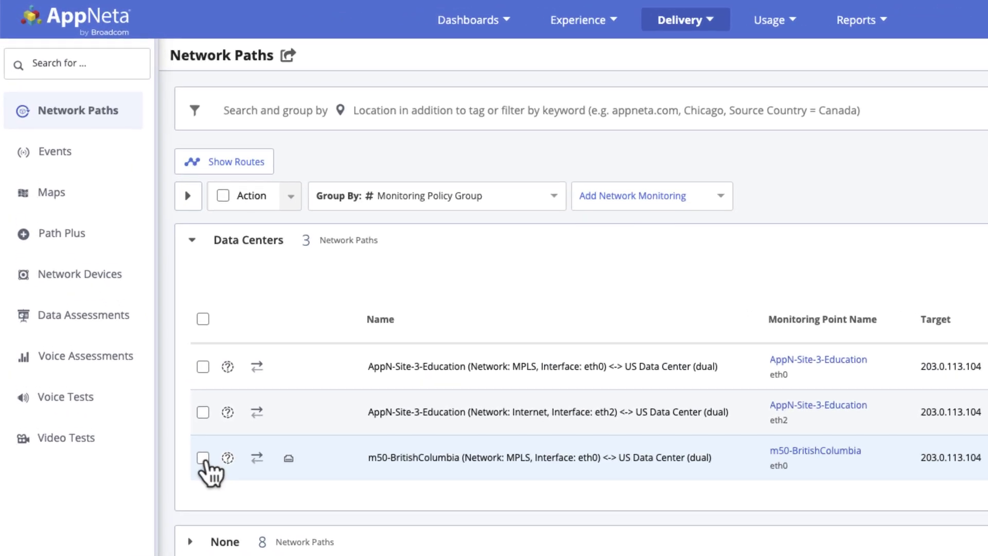
Step: Add a Network Alert Profile path override for the m50-BritishColumbia path
left_click(203, 457)
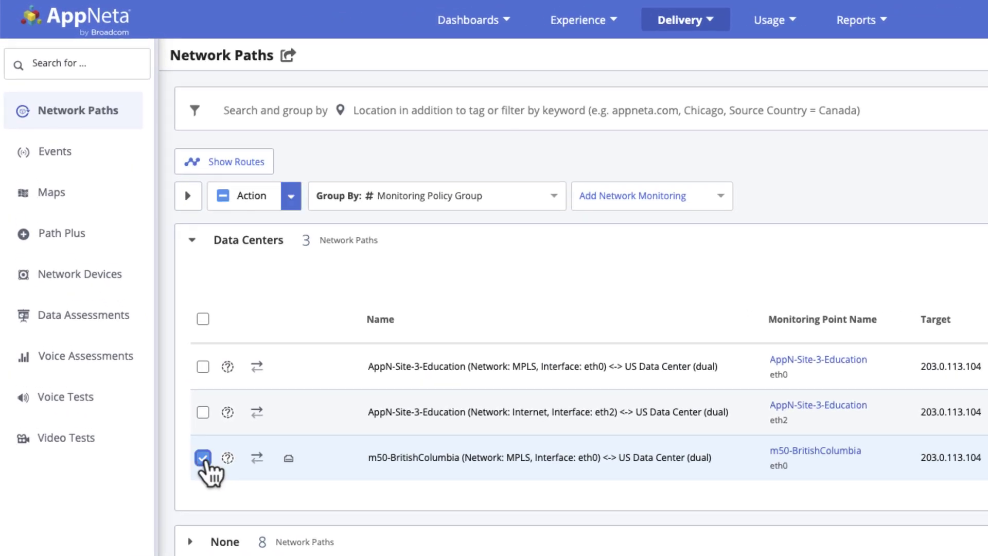
left_click(291, 199)
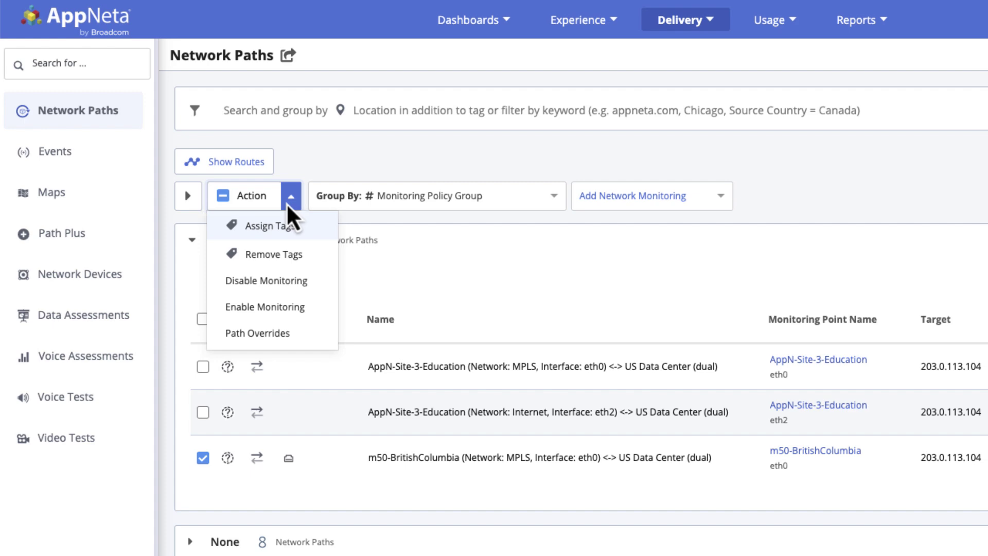
left_click(274, 333)
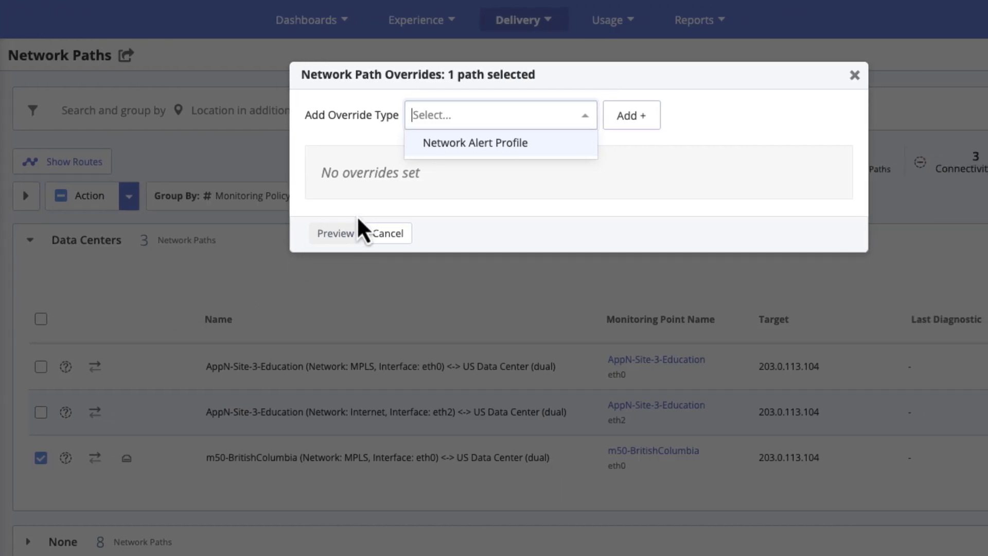
left_click(464, 145)
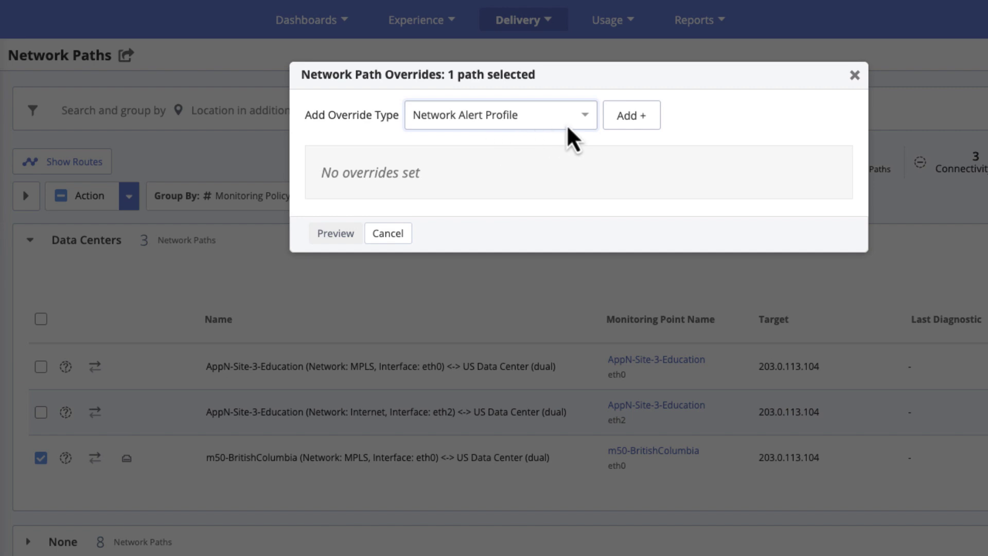
left_click(619, 124)
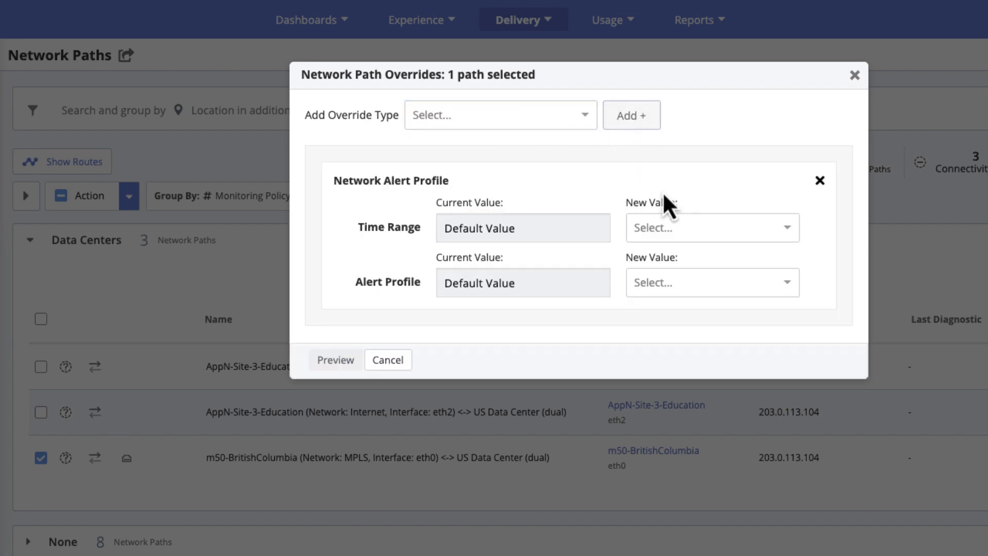
Step: Set the override to Always with the Connectivity profile, then preview and confirm it
left_click(680, 230)
left_click(680, 258)
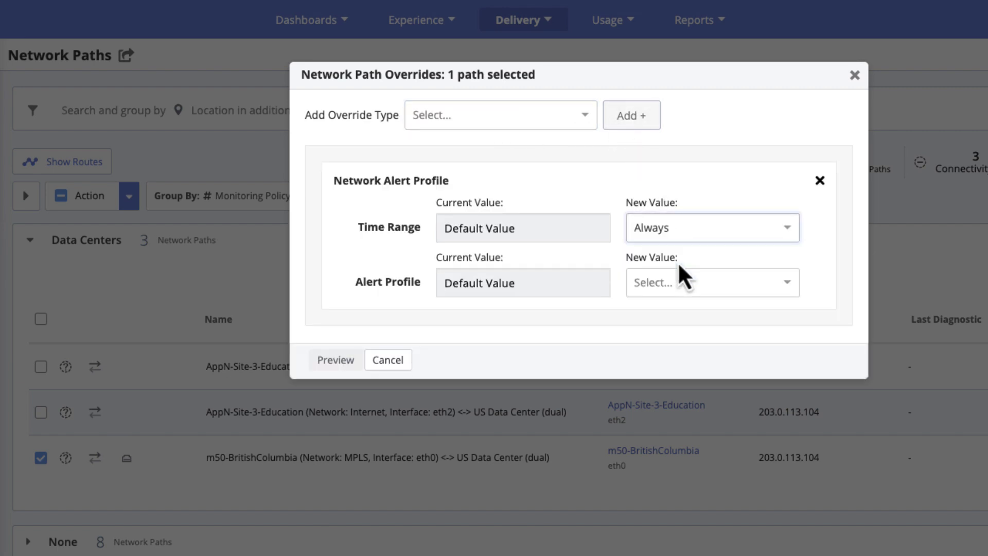
left_click(683, 283)
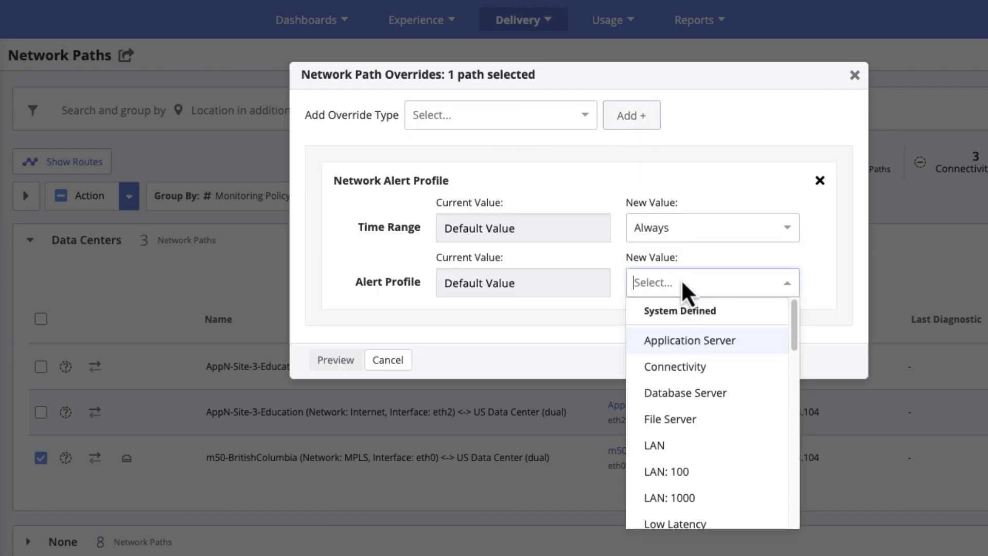
left_click(689, 367)
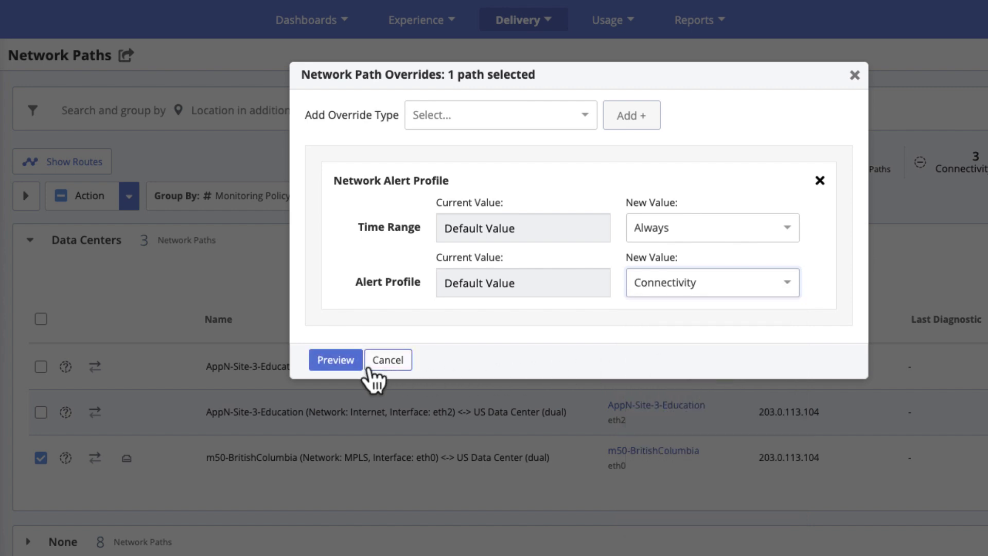
left_click(347, 362)
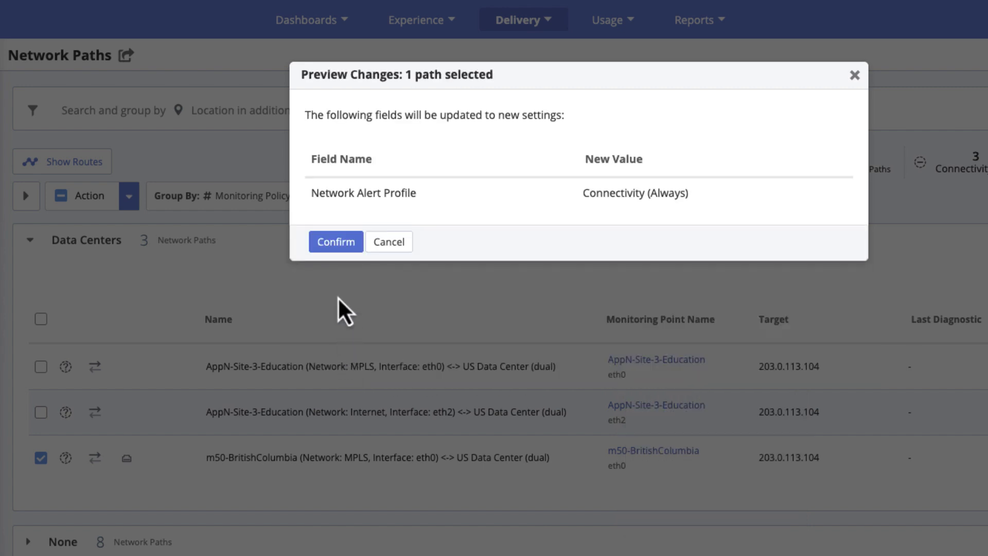
left_click(337, 241)
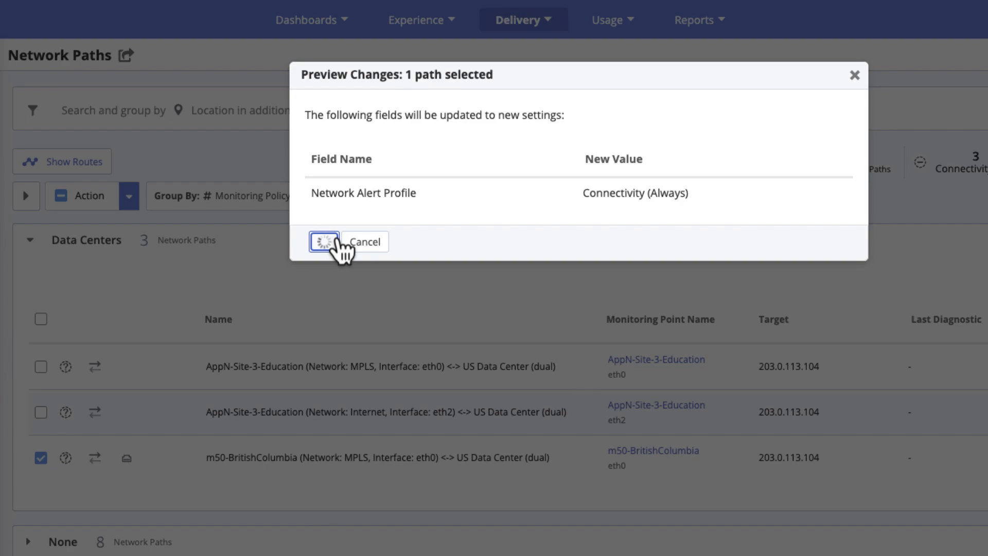